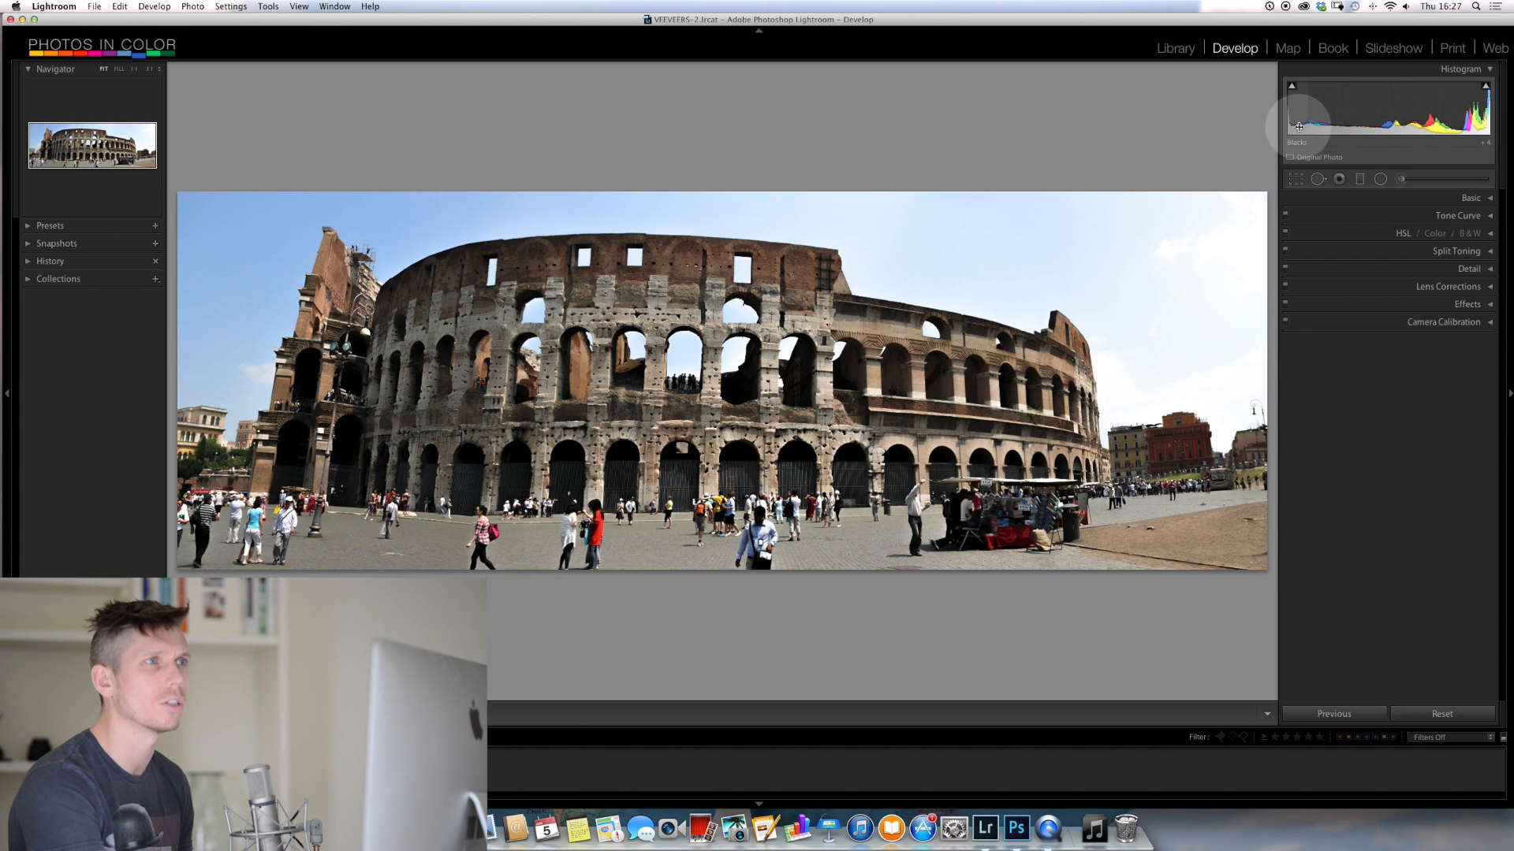
Rebalance the Colosseum photo's blacks, shadows, exposure, highlights and whites directly in the histogram, bringing blacks to +17 and lowering whites to recover the sky
mouse_move(1298, 126)
left_mouse_down()
mouse_move(1356, 122)
mouse_move(1283, 122)
mouse_move(1364, 122)
mouse_move(1296, 122)
mouse_move(1321, 120)
left_mouse_up()
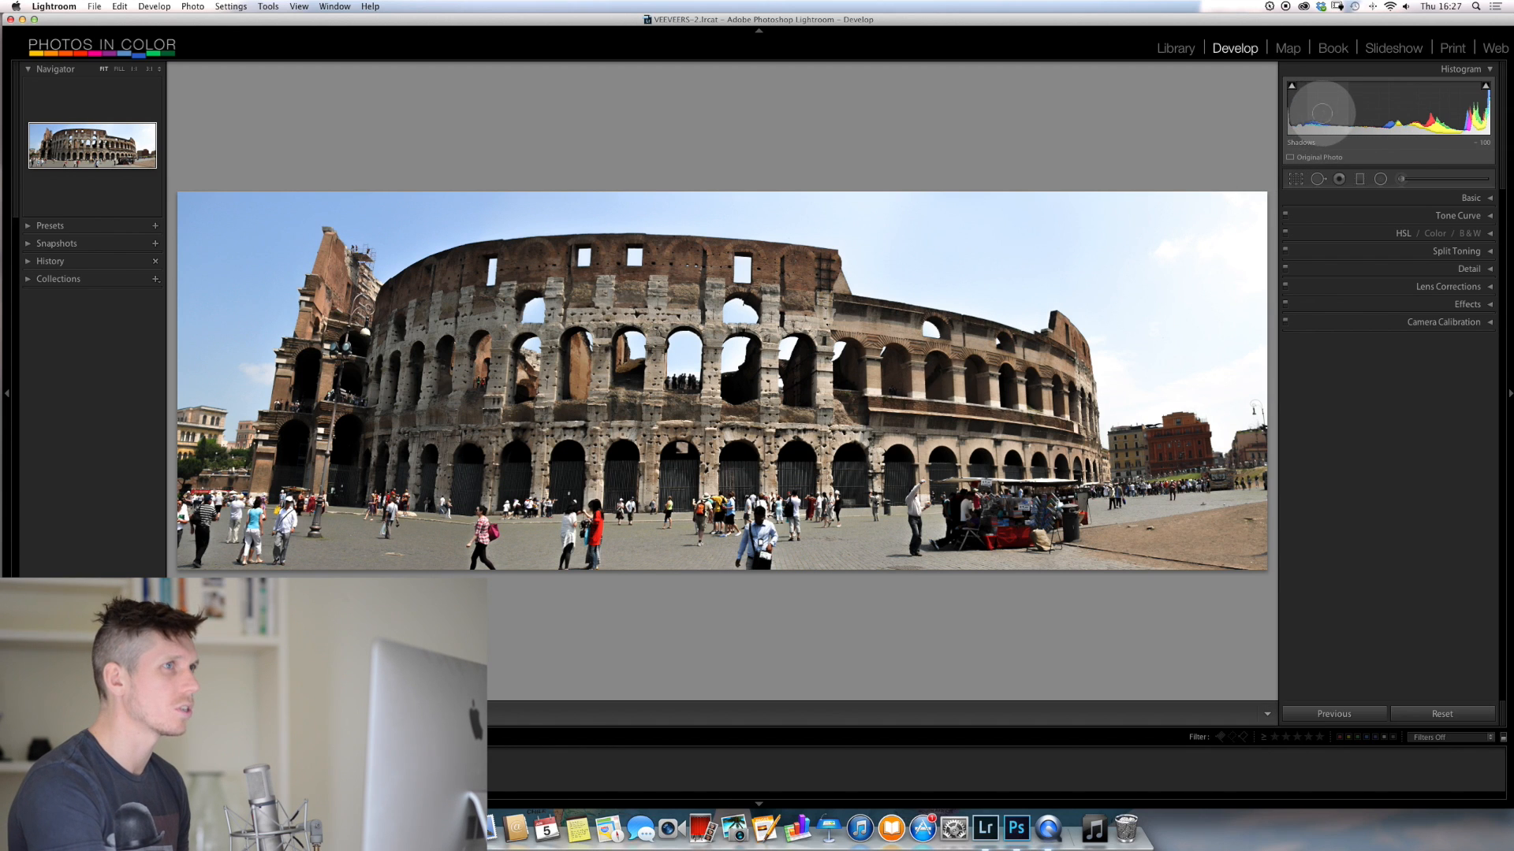
left_click_drag(1323, 114, 1363, 114)
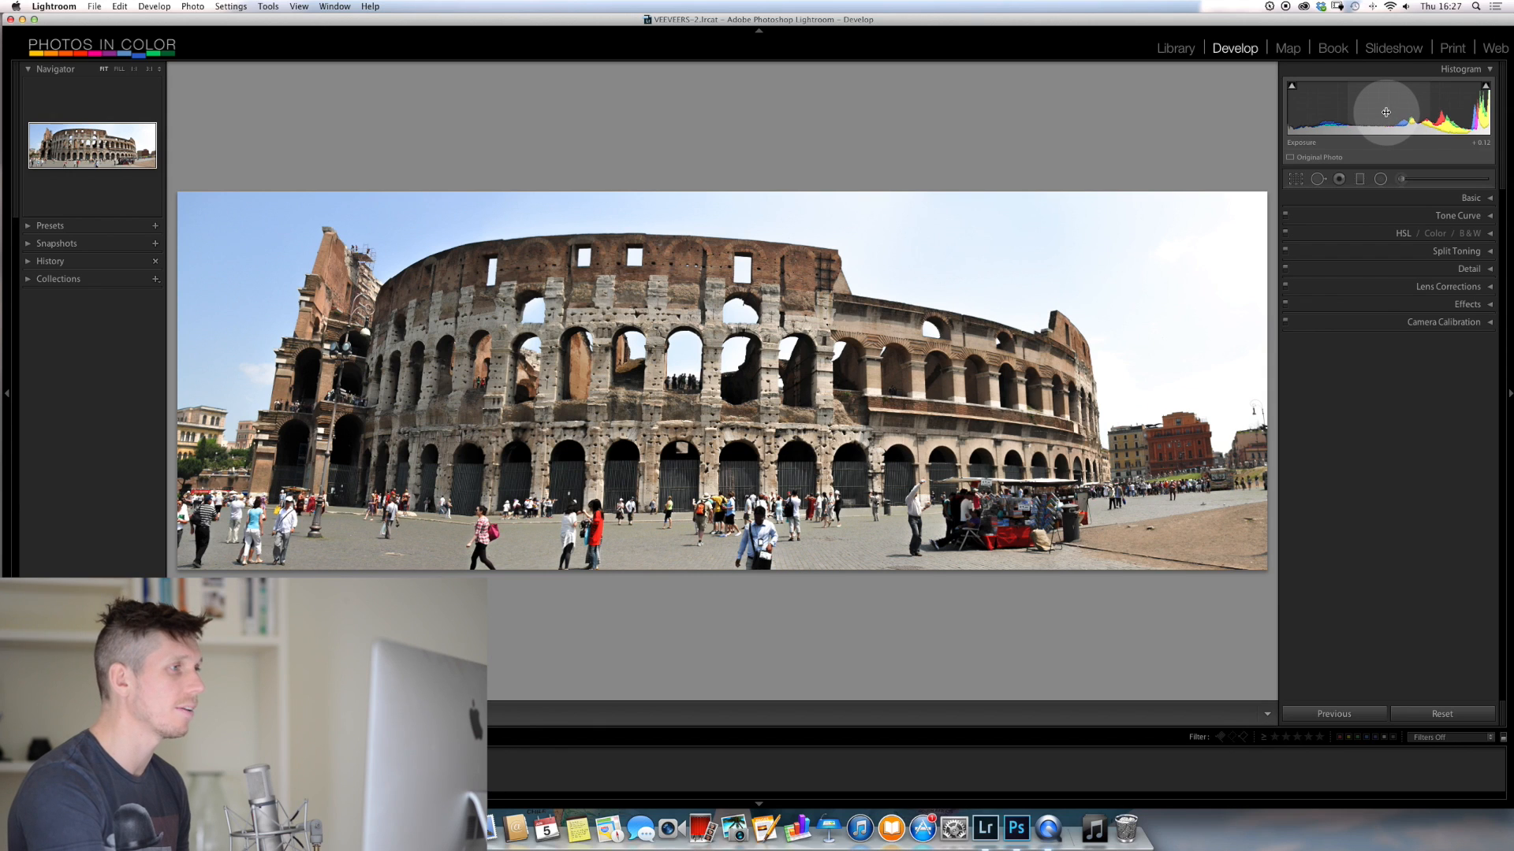
mouse_move(1386, 112)
left_mouse_down()
mouse_move(1355, 113)
mouse_move(1406, 114)
mouse_move(1370, 114)
mouse_move(1391, 114)
left_mouse_up()
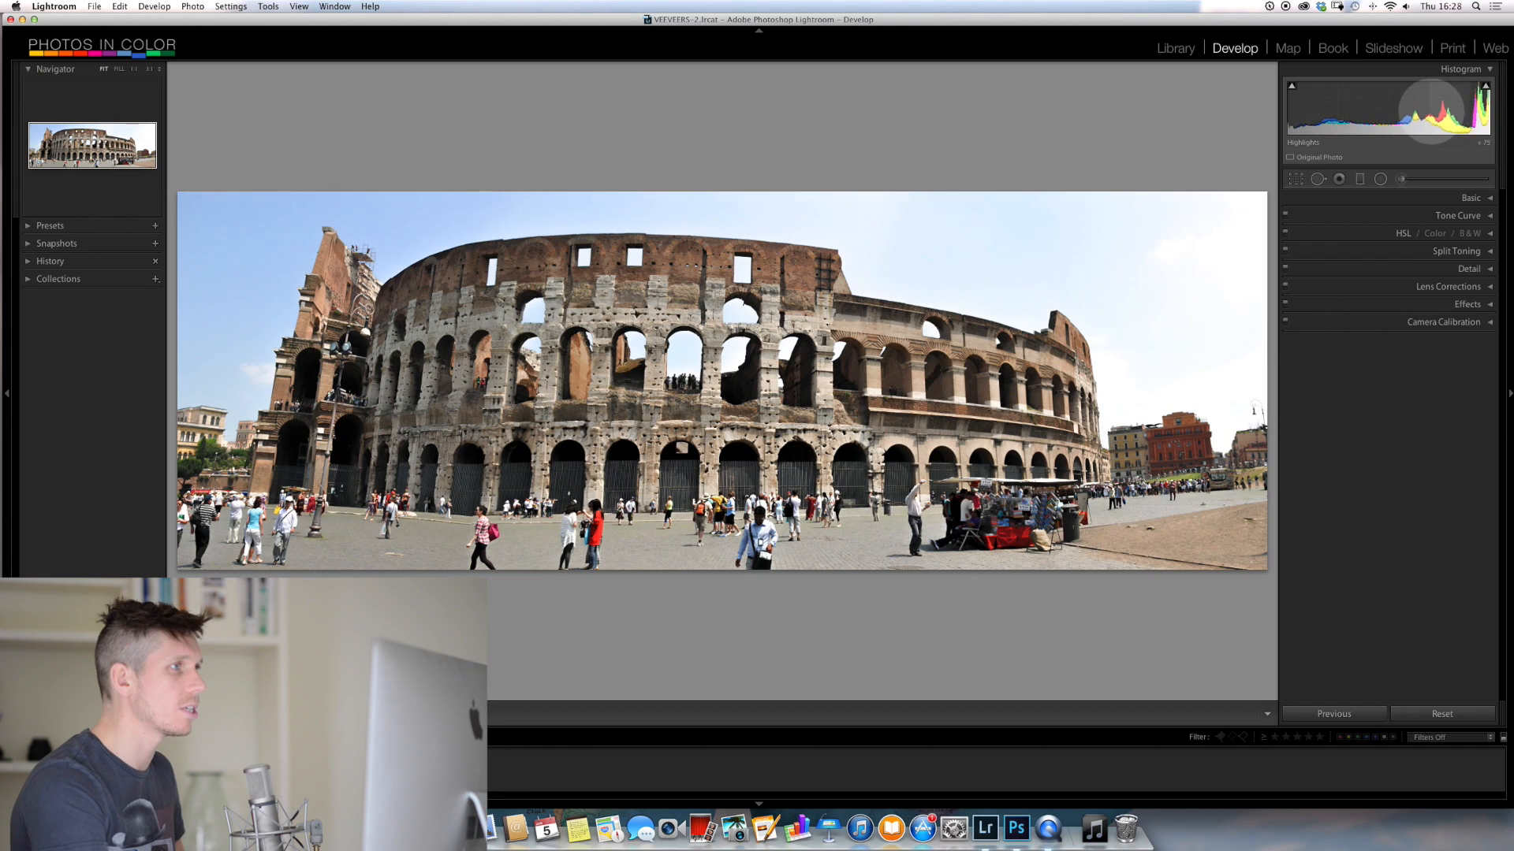
left_click_drag(1417, 111, 1444, 105)
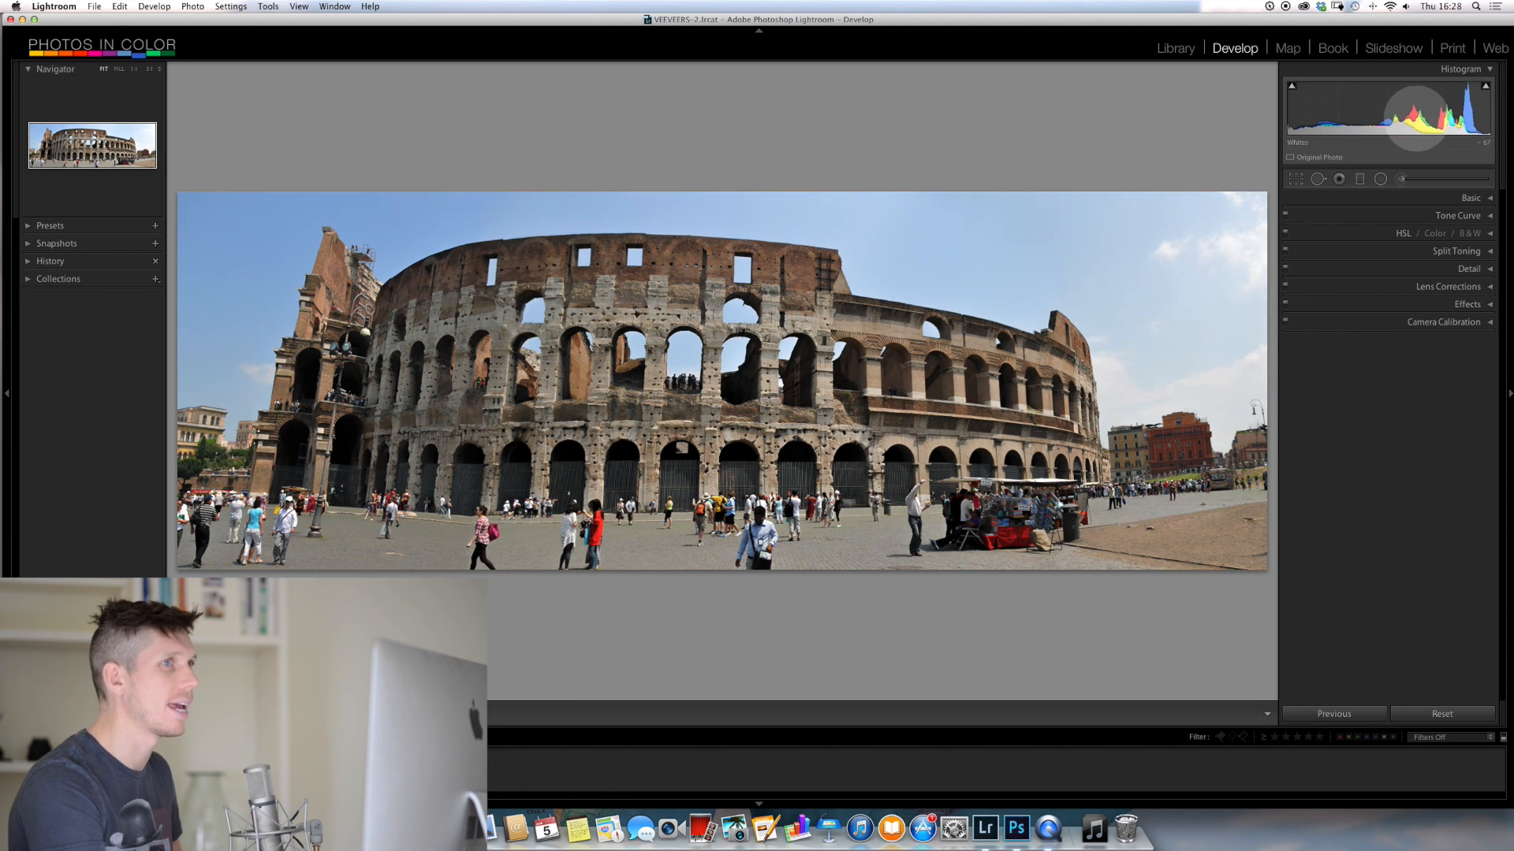
left_click_drag(1417, 117, 1412, 119)
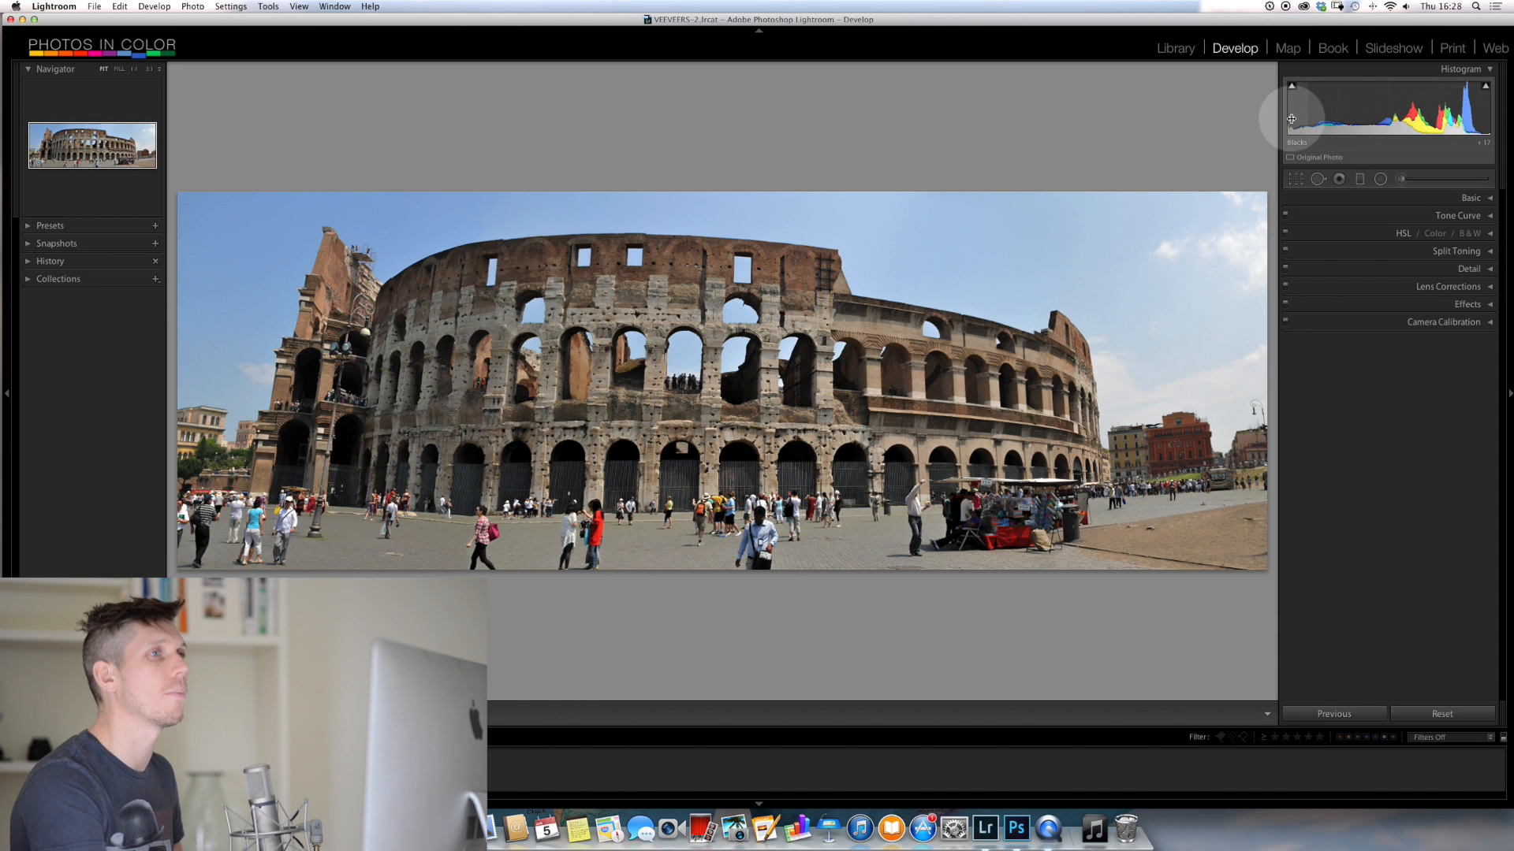
Refine shadows to about -8, highlights to -3 and whites to -56 in the histogram, and compare the result with the neighbouring unedited photo
left_click_drag(1319, 116, 1356, 120)
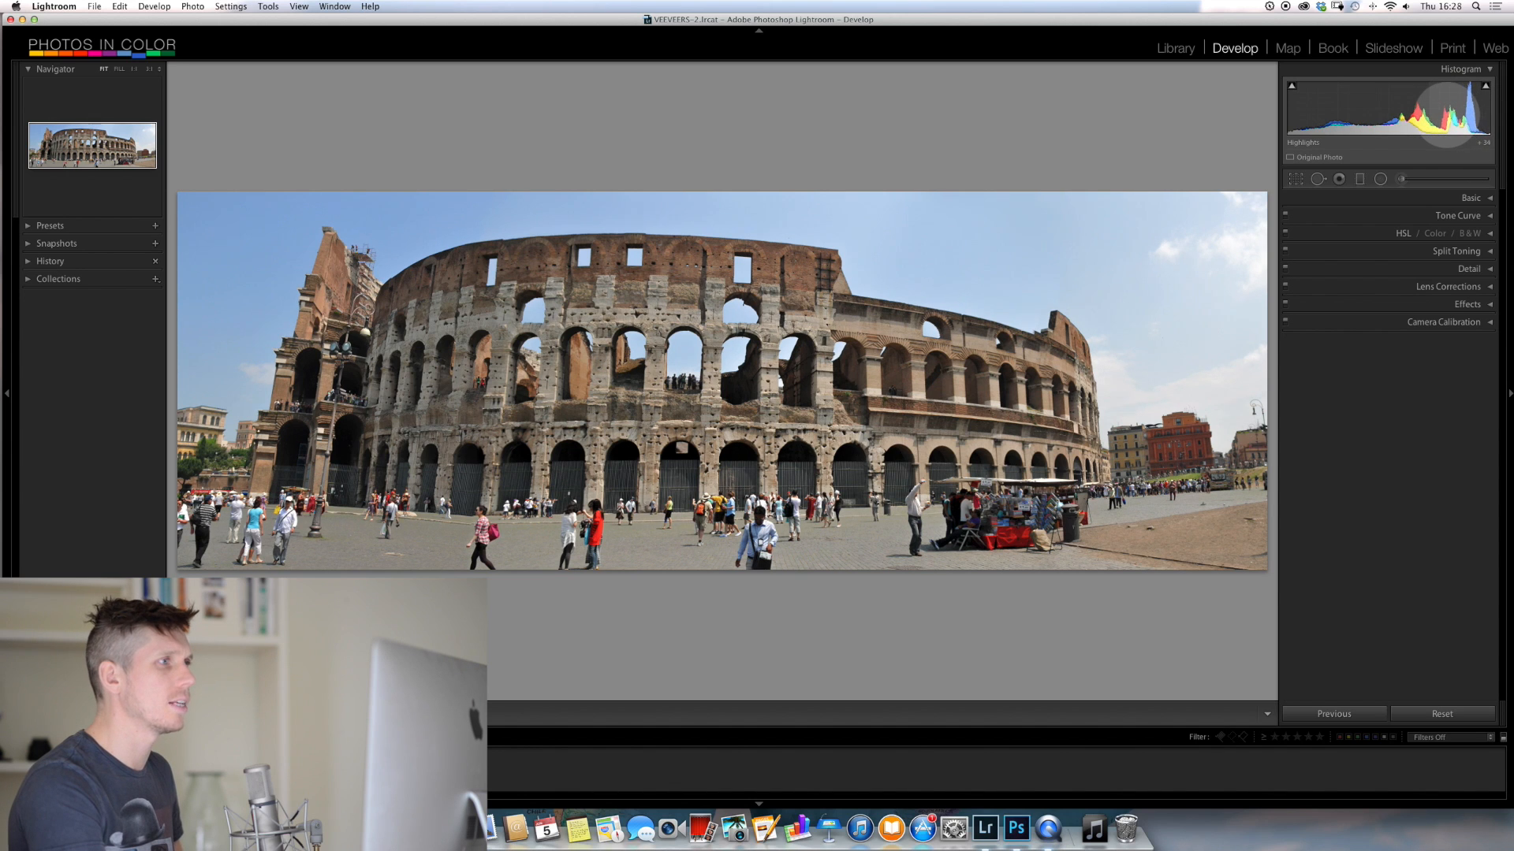
left_click_drag(1453, 114, 1437, 114)
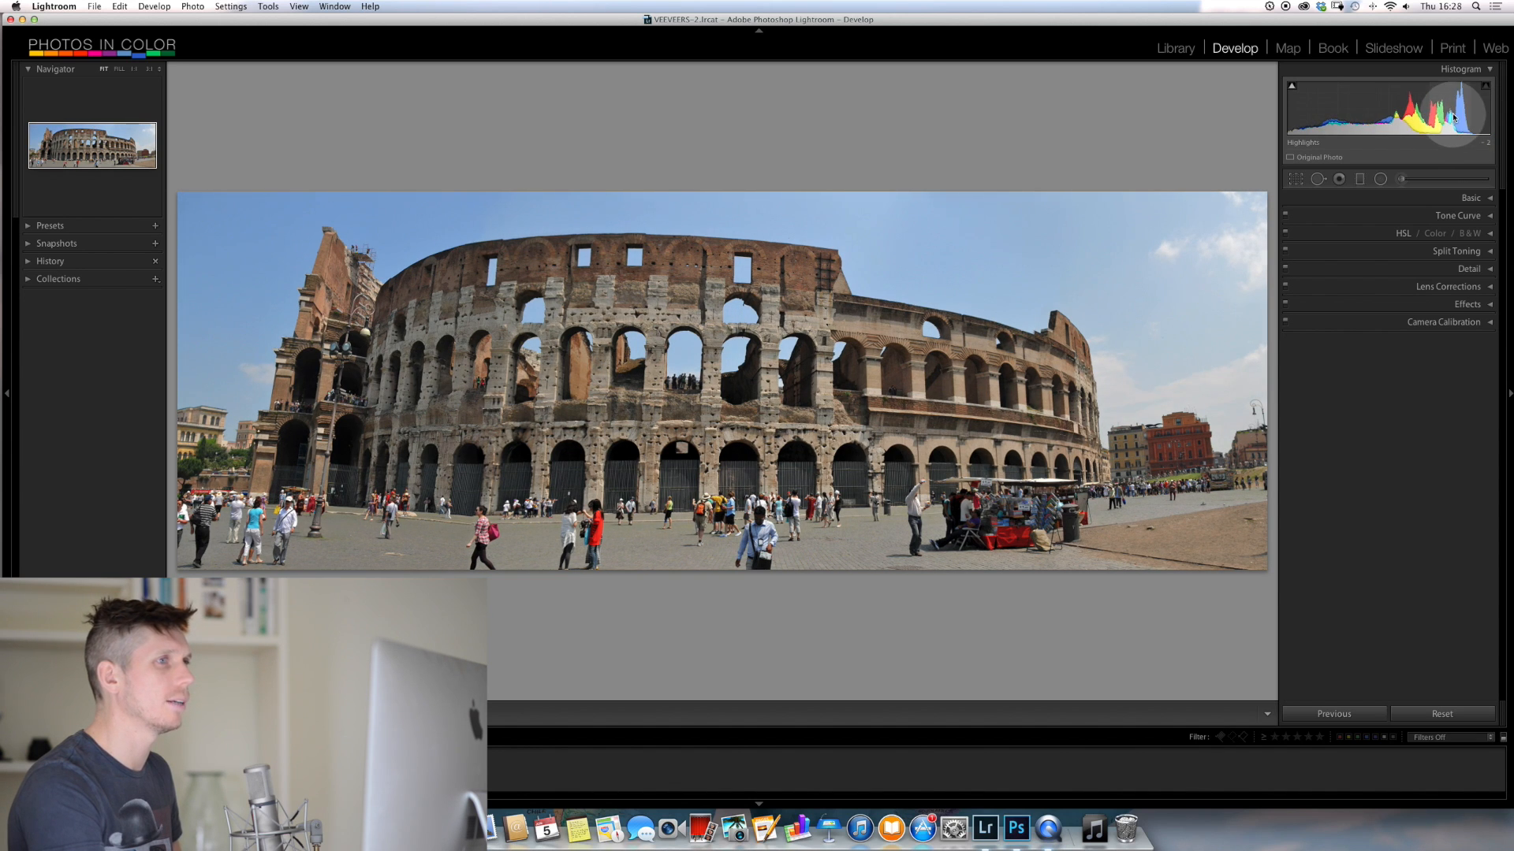
mouse_move(1477, 117)
left_mouse_down()
mouse_move(1436, 118)
mouse_move(1460, 118)
left_mouse_up()
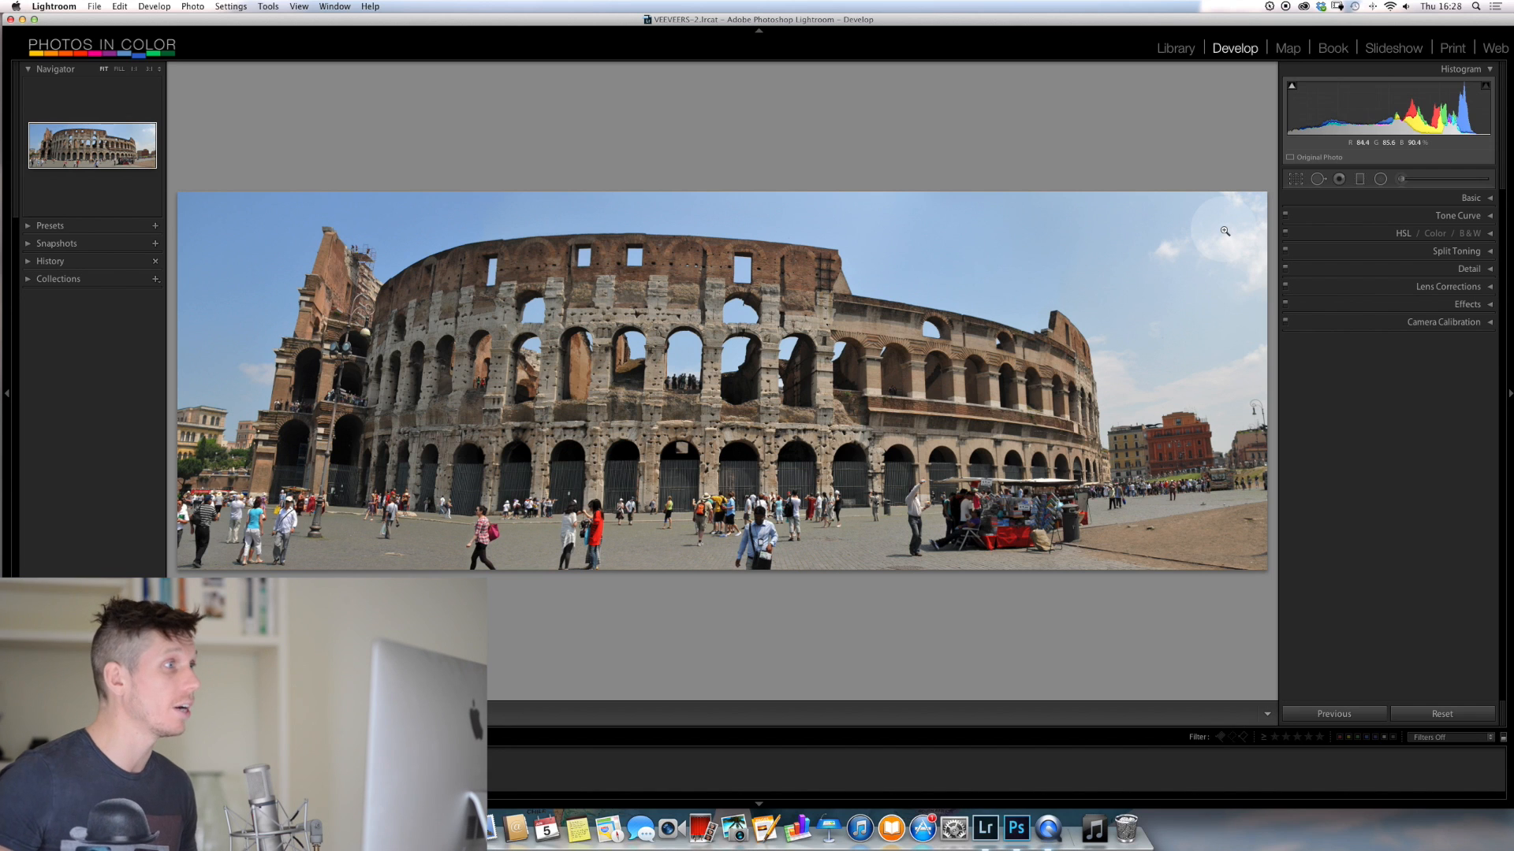
key("Right")
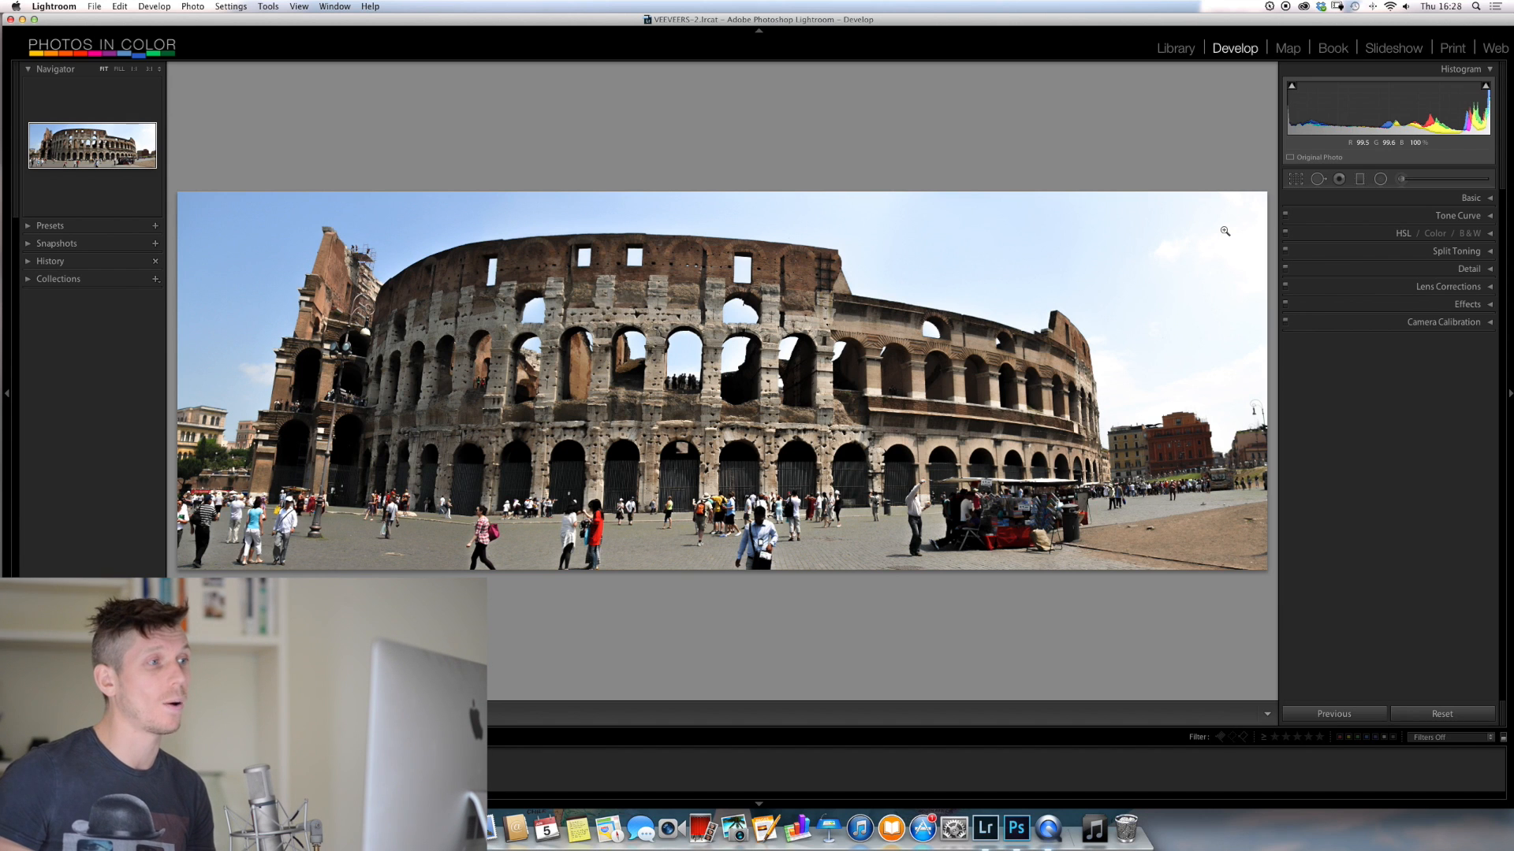
key("Left")
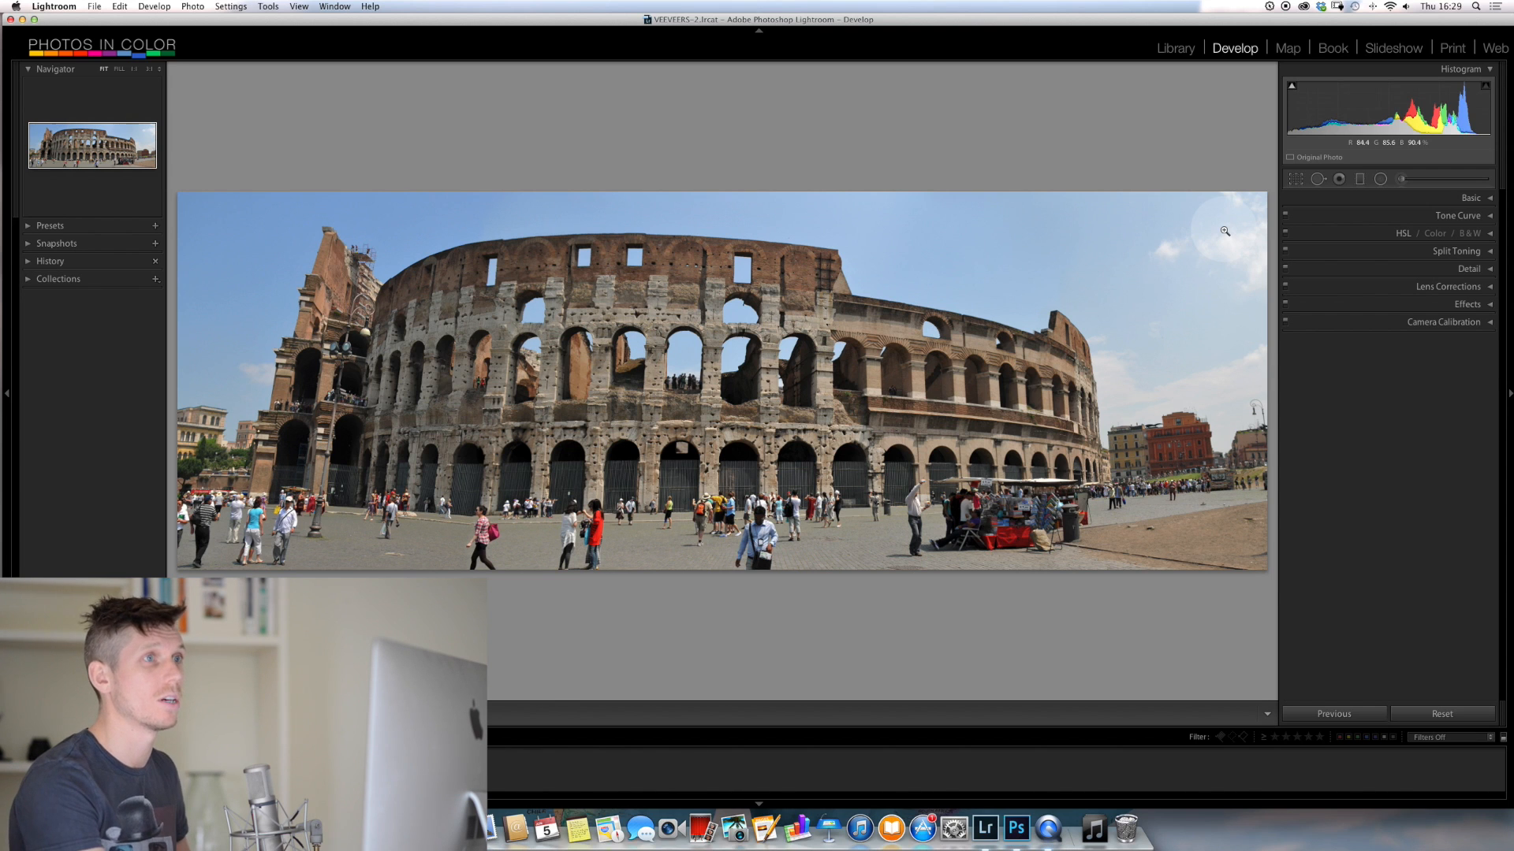
Expand the Basic adjustments and set exposure to +0.14, highlights to +3 and blacks to about +25
left_click_drag(1381, 109, 1376, 109)
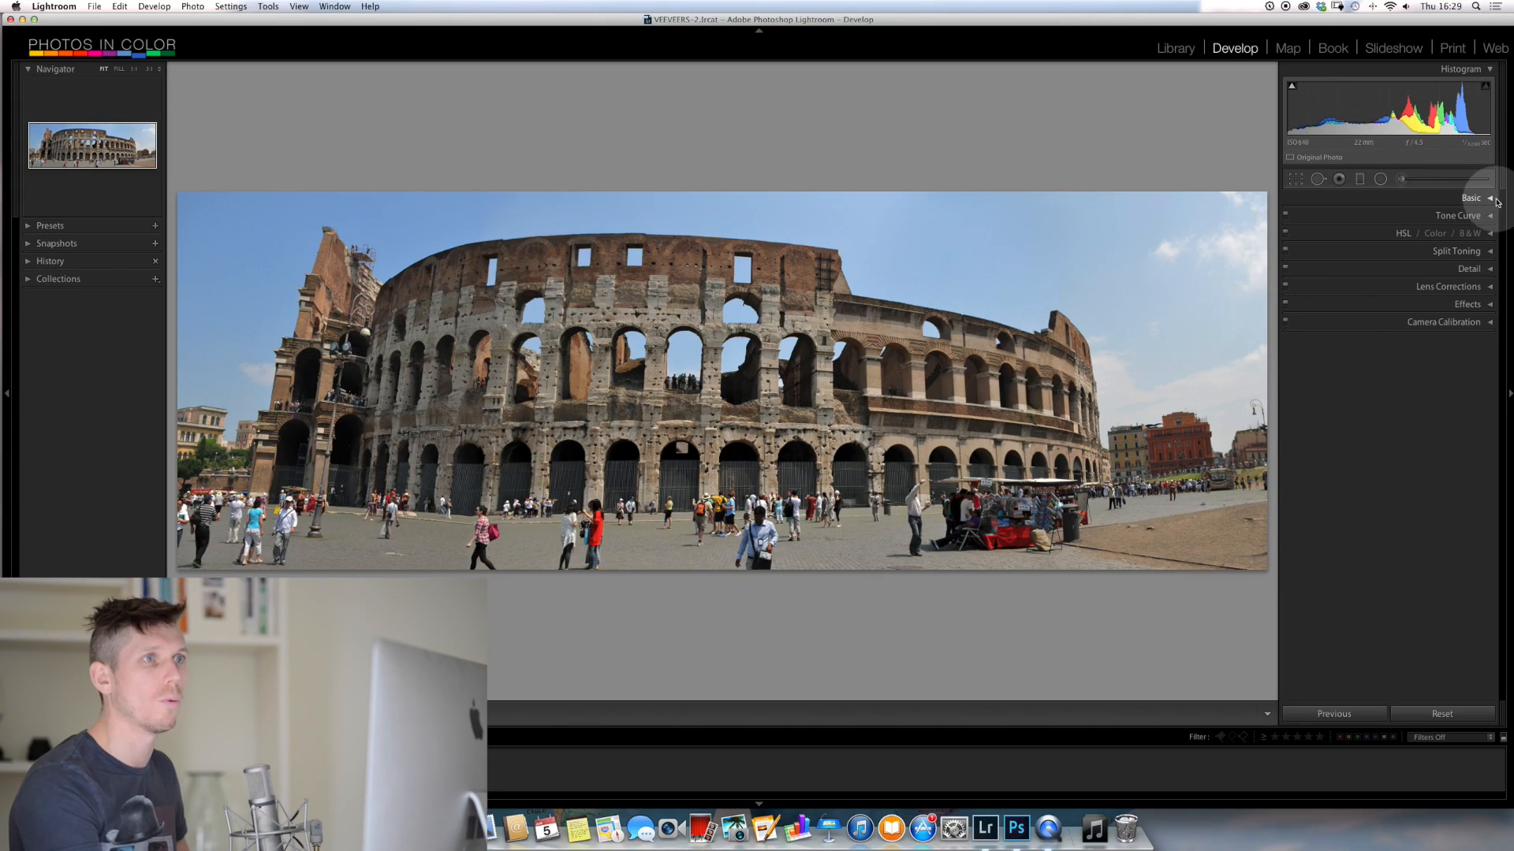
left_click(1489, 199)
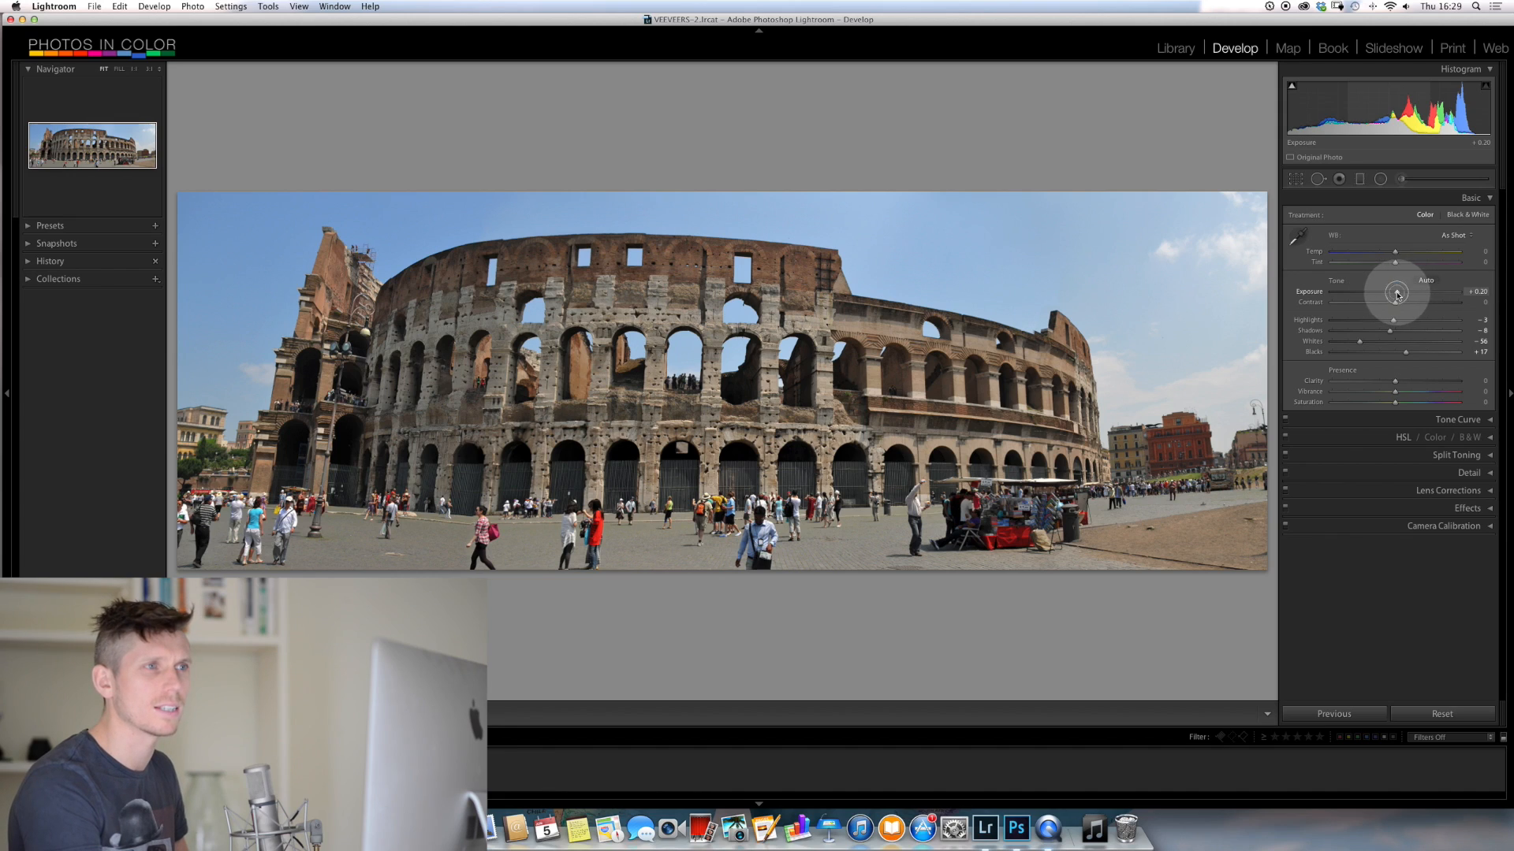
mouse_move(1397, 294)
left_mouse_down()
mouse_move(1375, 293)
mouse_move(1394, 291)
left_mouse_up()
key("super+z")
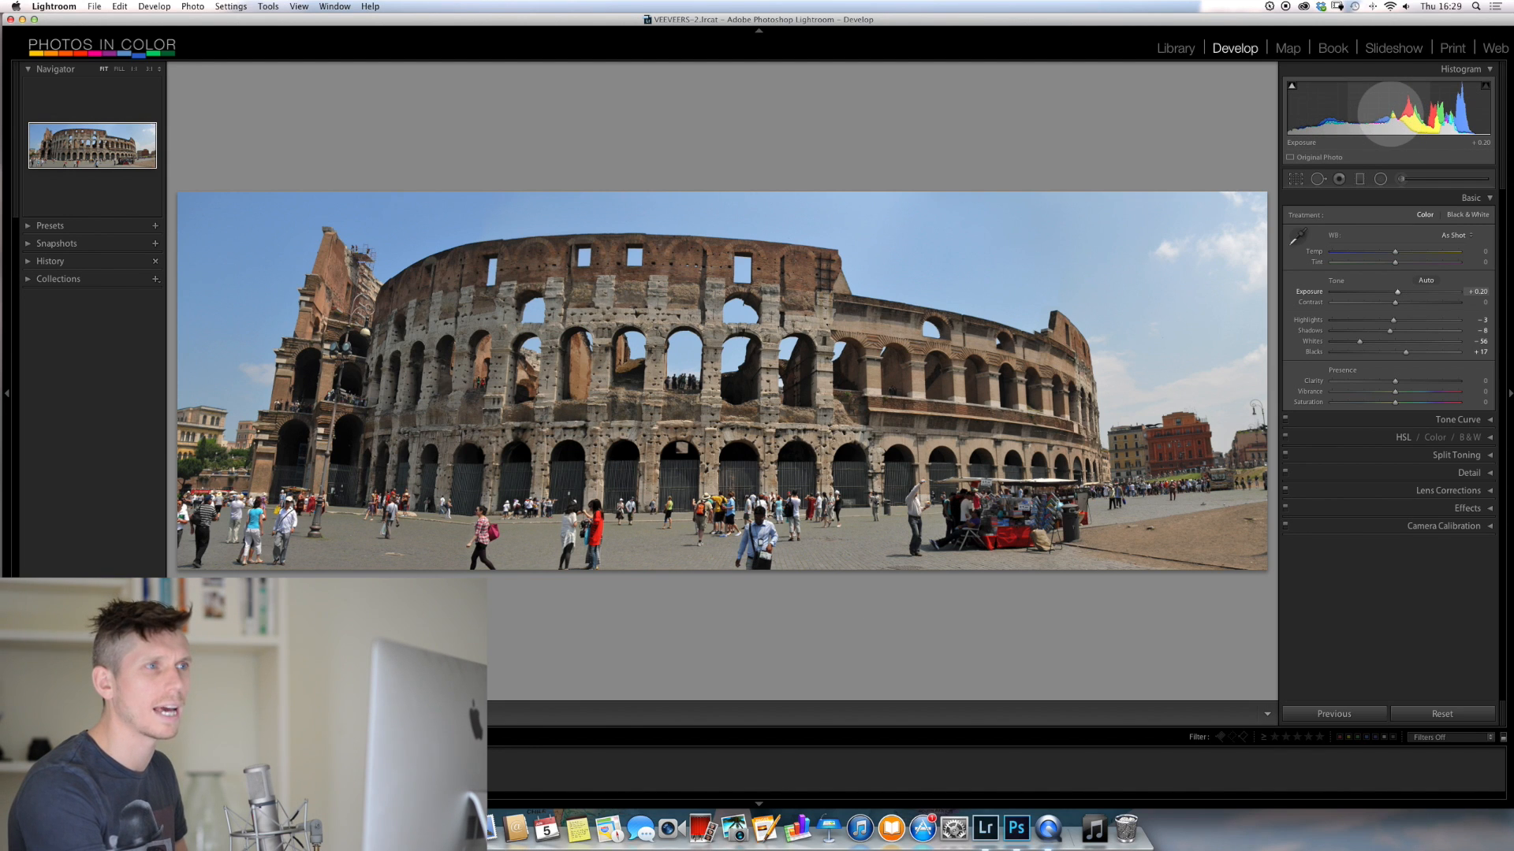
mouse_move(1403, 114)
left_mouse_down()
mouse_move(1428, 114)
mouse_move(1370, 115)
mouse_move(1391, 113)
left_mouse_up()
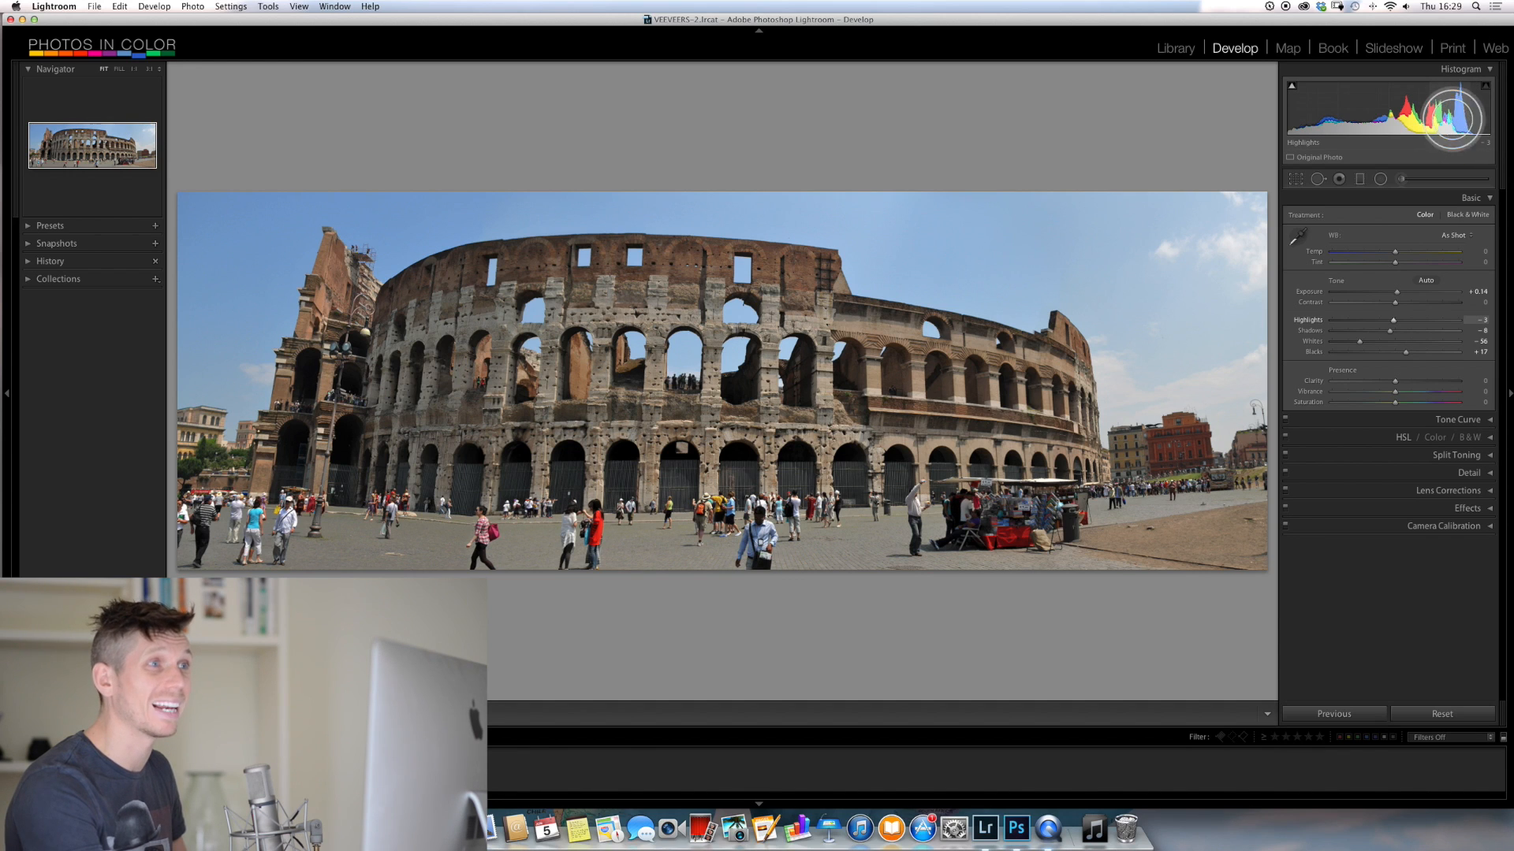
mouse_move(1436, 118)
left_mouse_down()
mouse_move(1479, 110)
mouse_move(1428, 114)
mouse_move(1460, 111)
left_mouse_up()
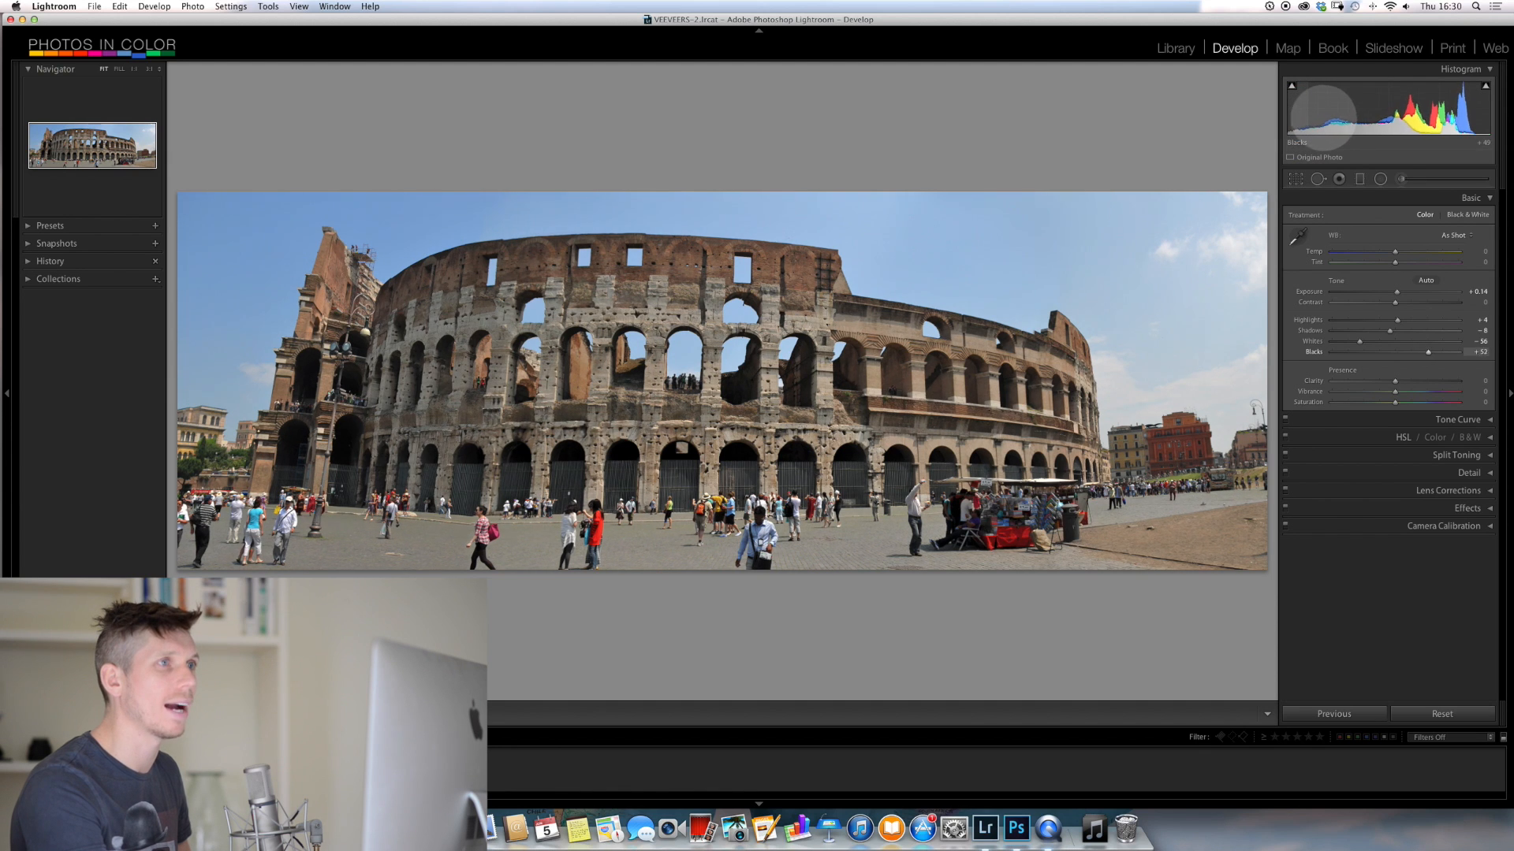
mouse_move(1323, 117)
left_mouse_down()
mouse_move(1394, 112)
mouse_move(1245, 127)
mouse_move(1310, 125)
left_mouse_up()
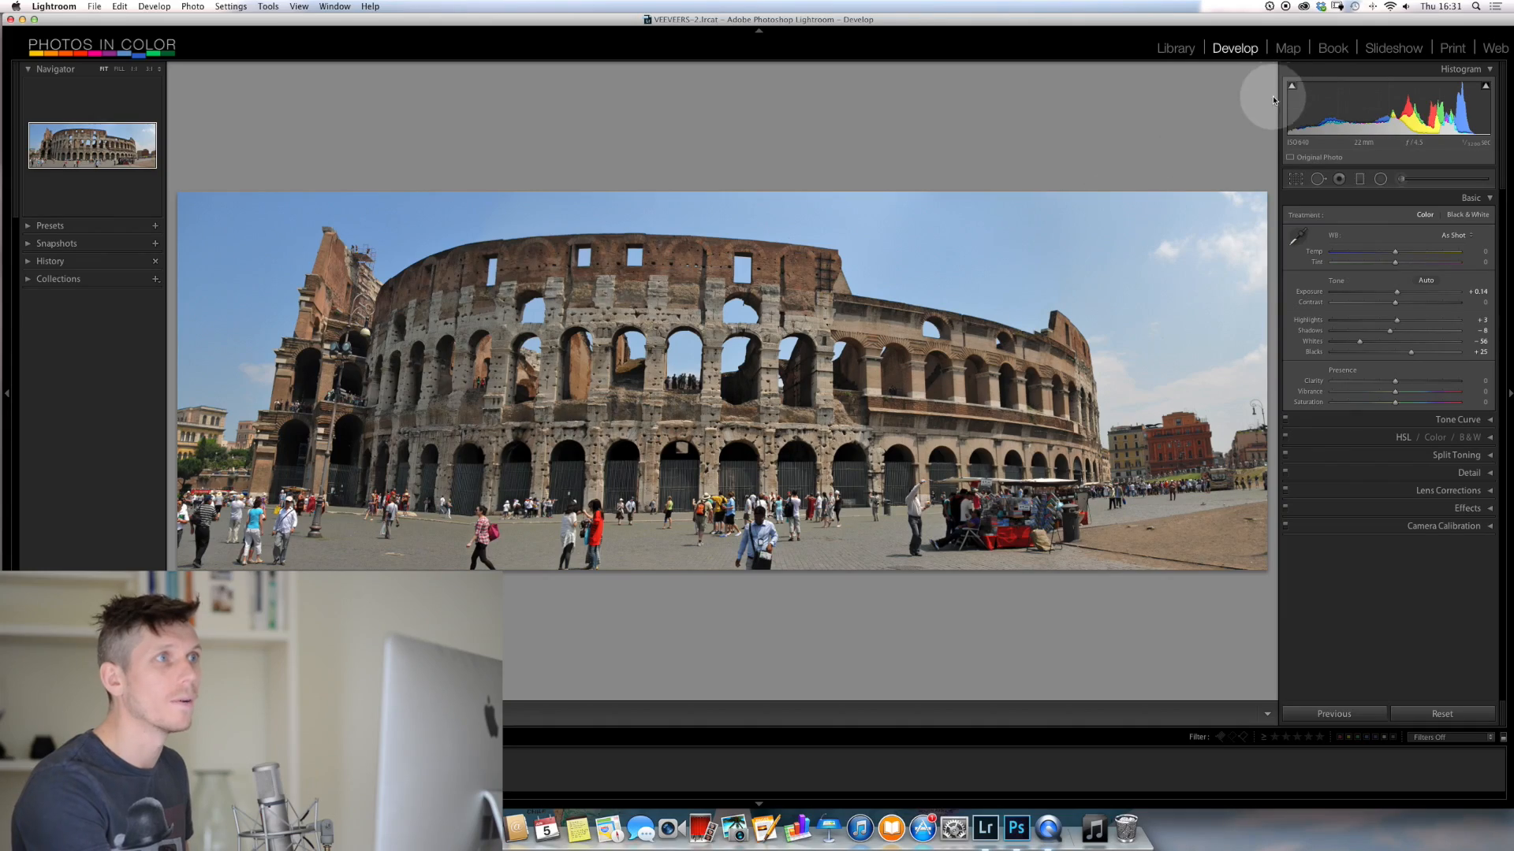
Show shadow clipping while lowering shadows to -100 and blacks to -90 in the histogram, and hide the clipping overlay
mouse_move(1293, 89)
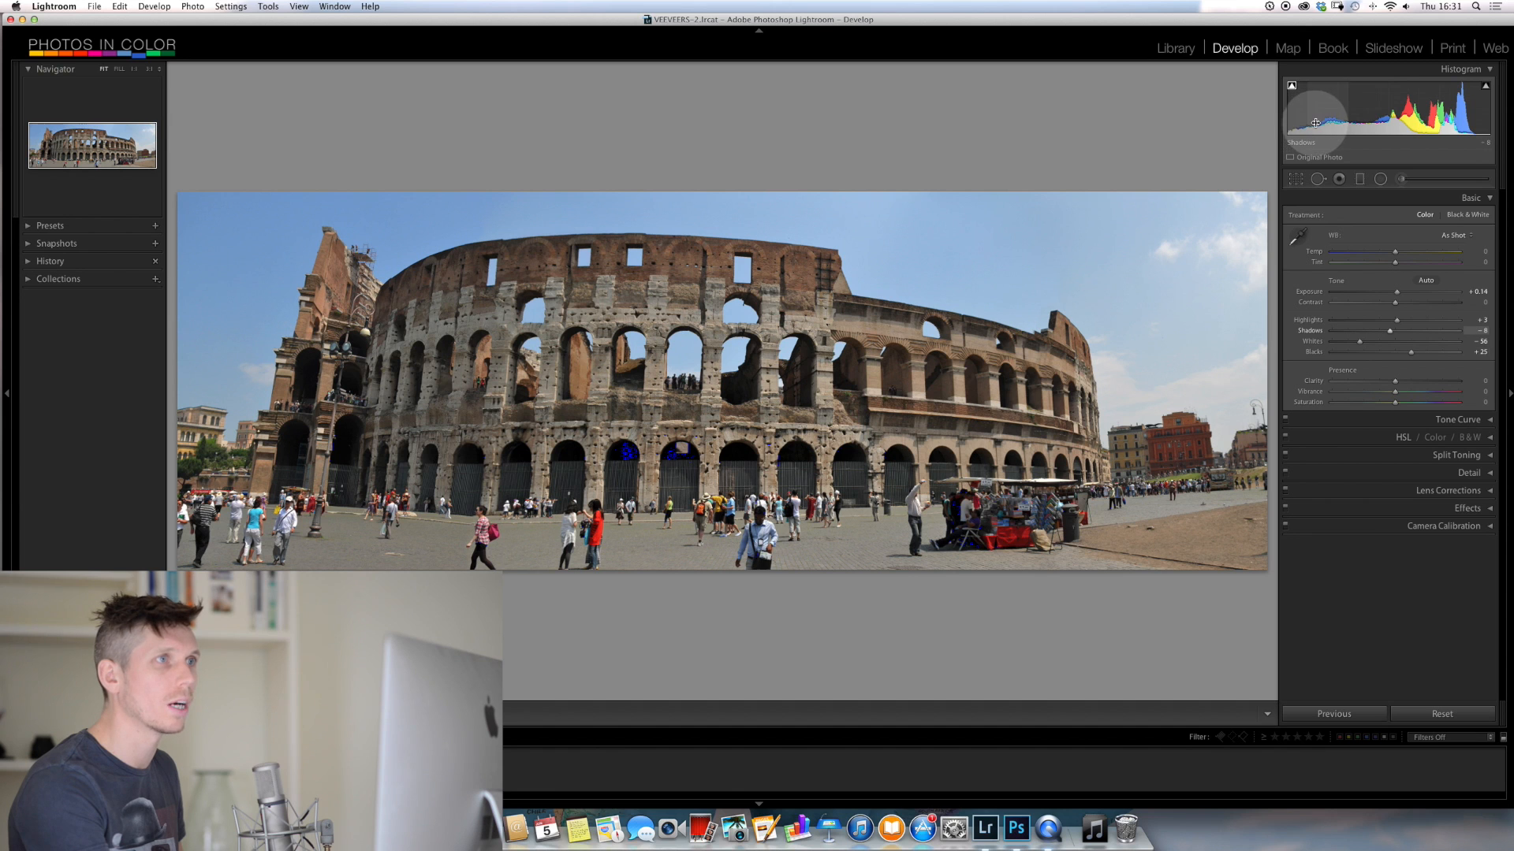
left_click_drag(1309, 123, 1228, 109)
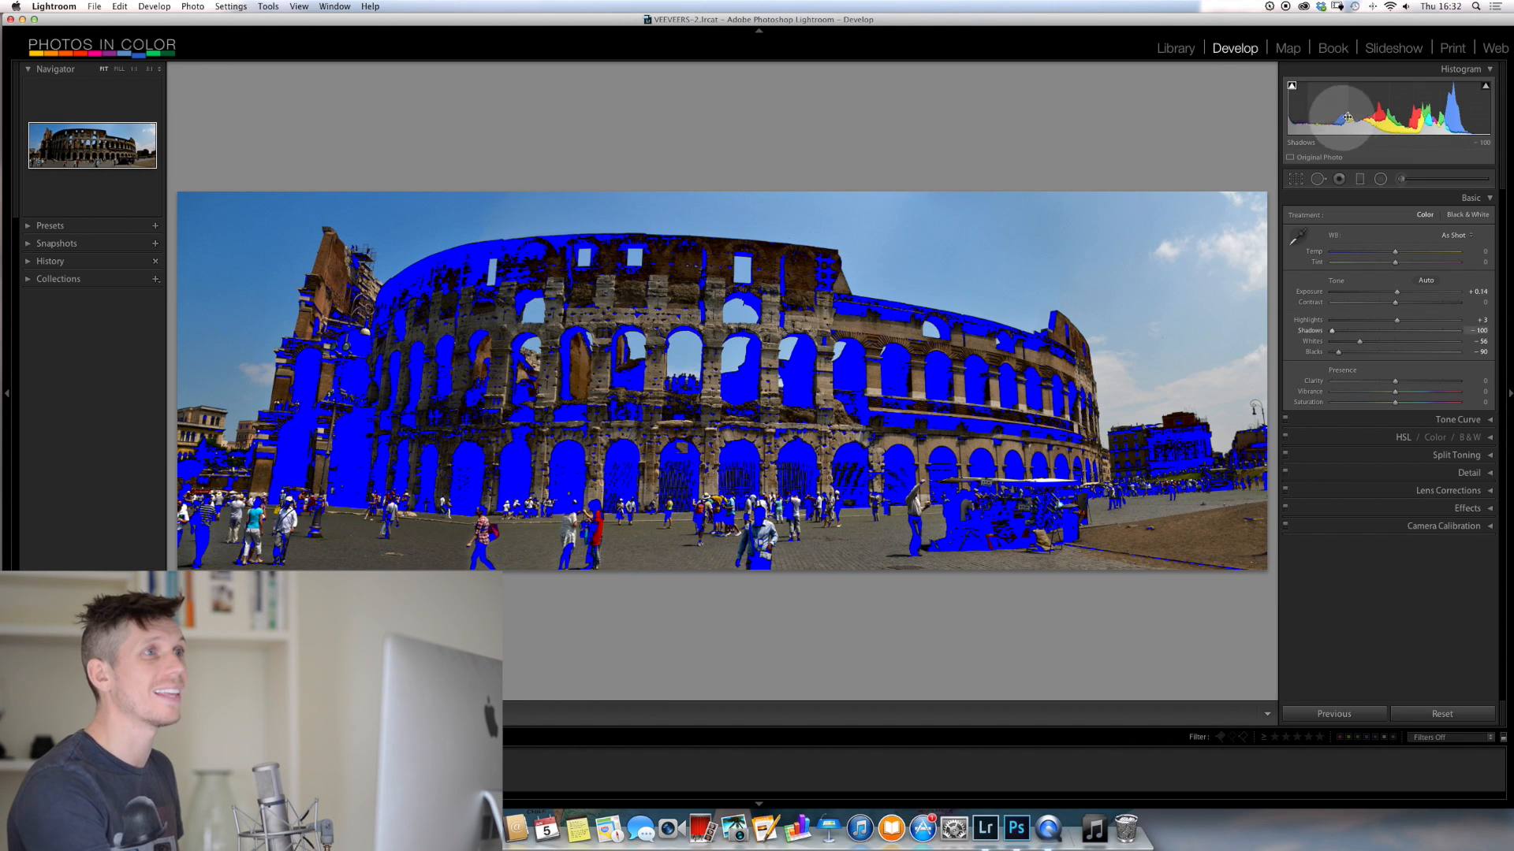
left_click(1292, 88)
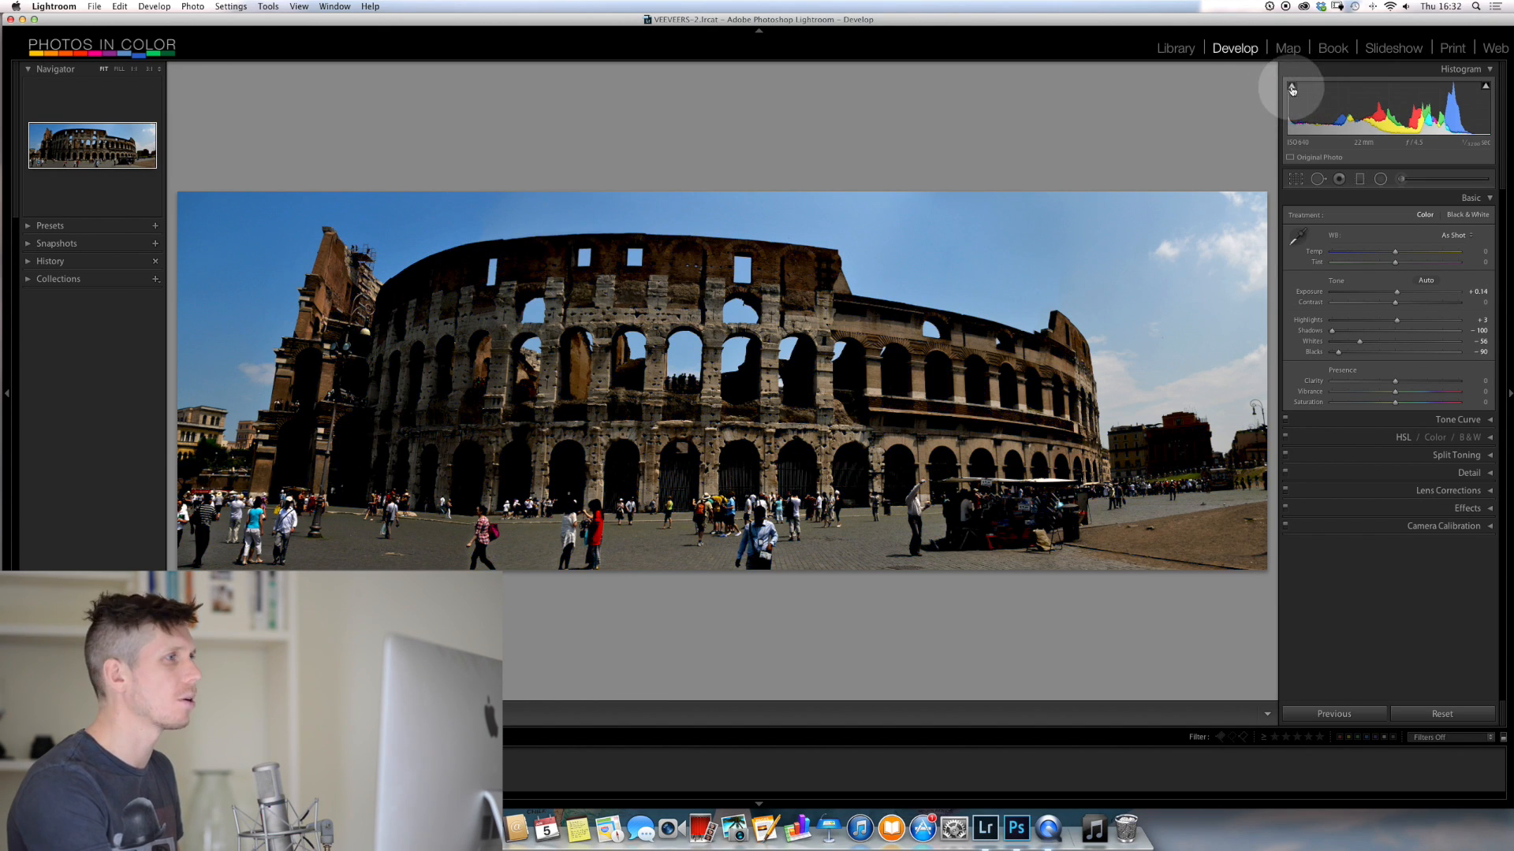
Examine the crushed shadows on the Colosseum's upper wall up close, without and with the shadow clipping overlay
left_click(513, 260)
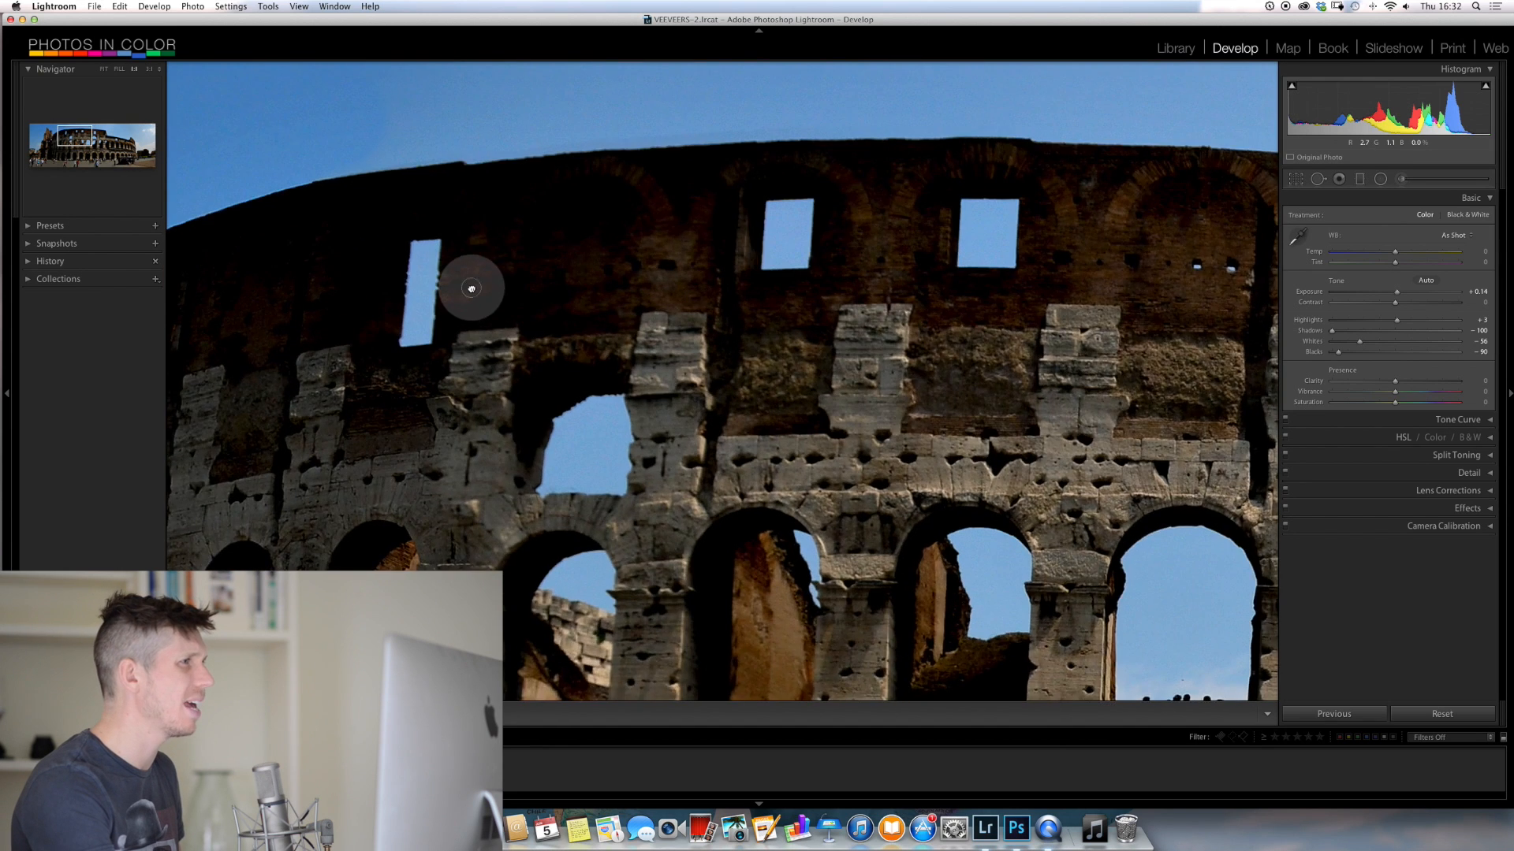
left_click_drag(471, 289, 683, 338)
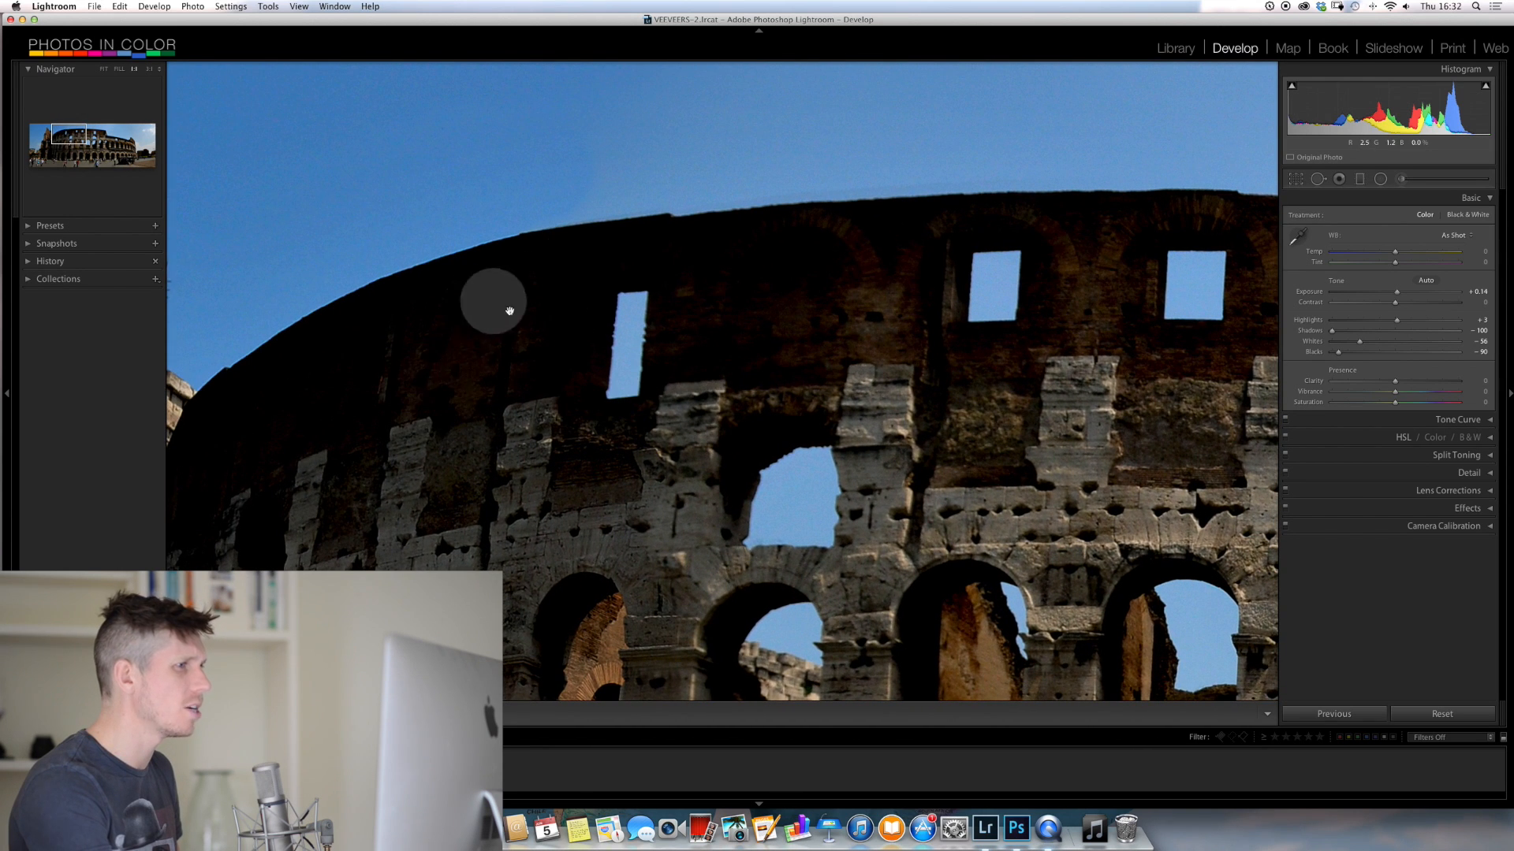
left_click_drag(493, 341, 804, 358)
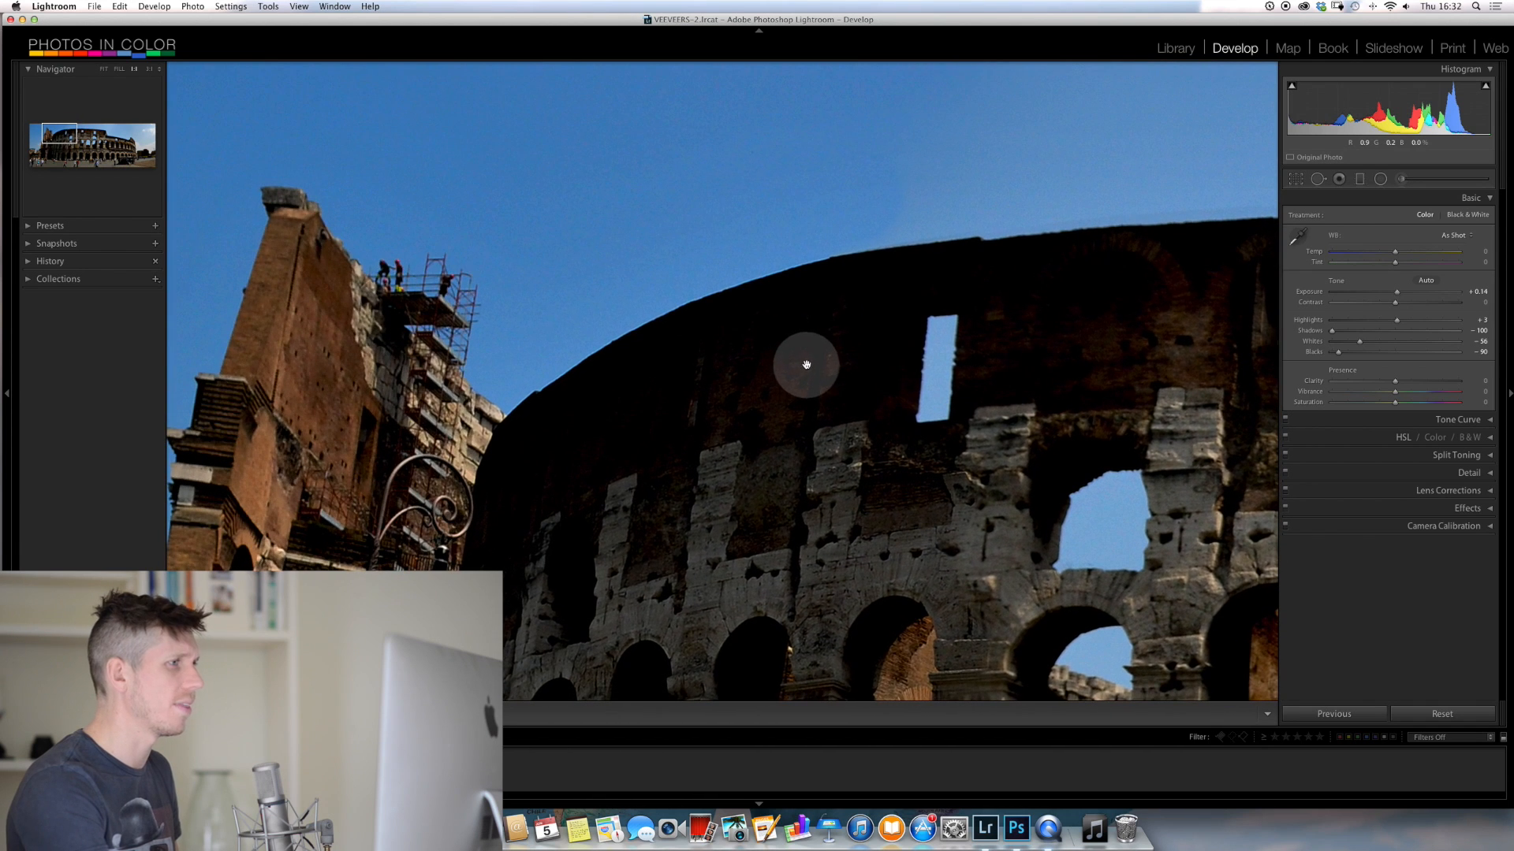
left_click(1291, 86)
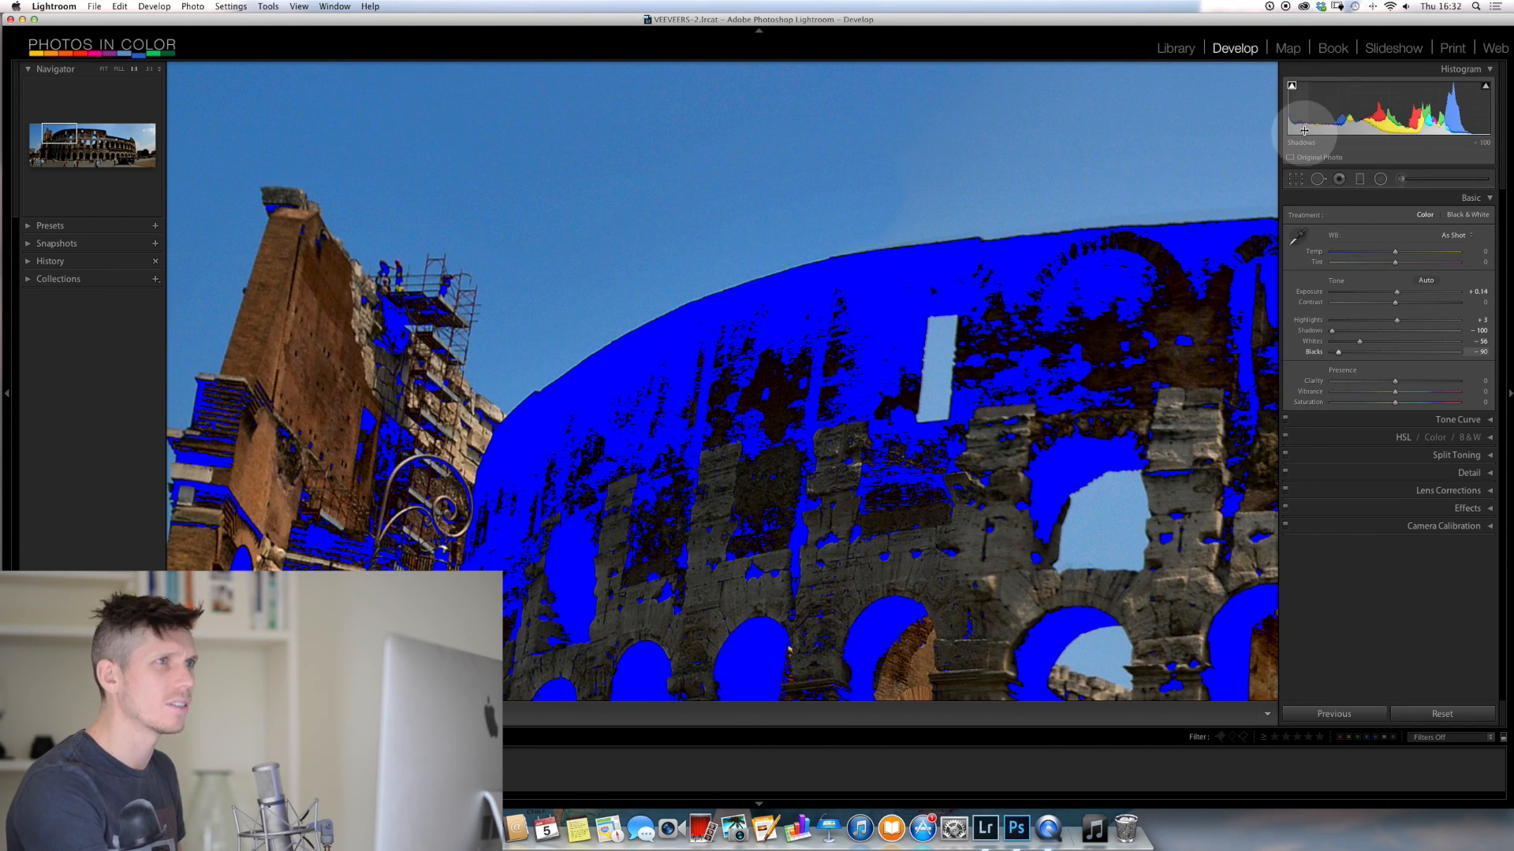
Raise shadows to -35 and blacks to +13 to recover the clipped dark areas, and return to the full photo with shadow clipping hidden
left_click_drag(1300, 110, 1315, 112)
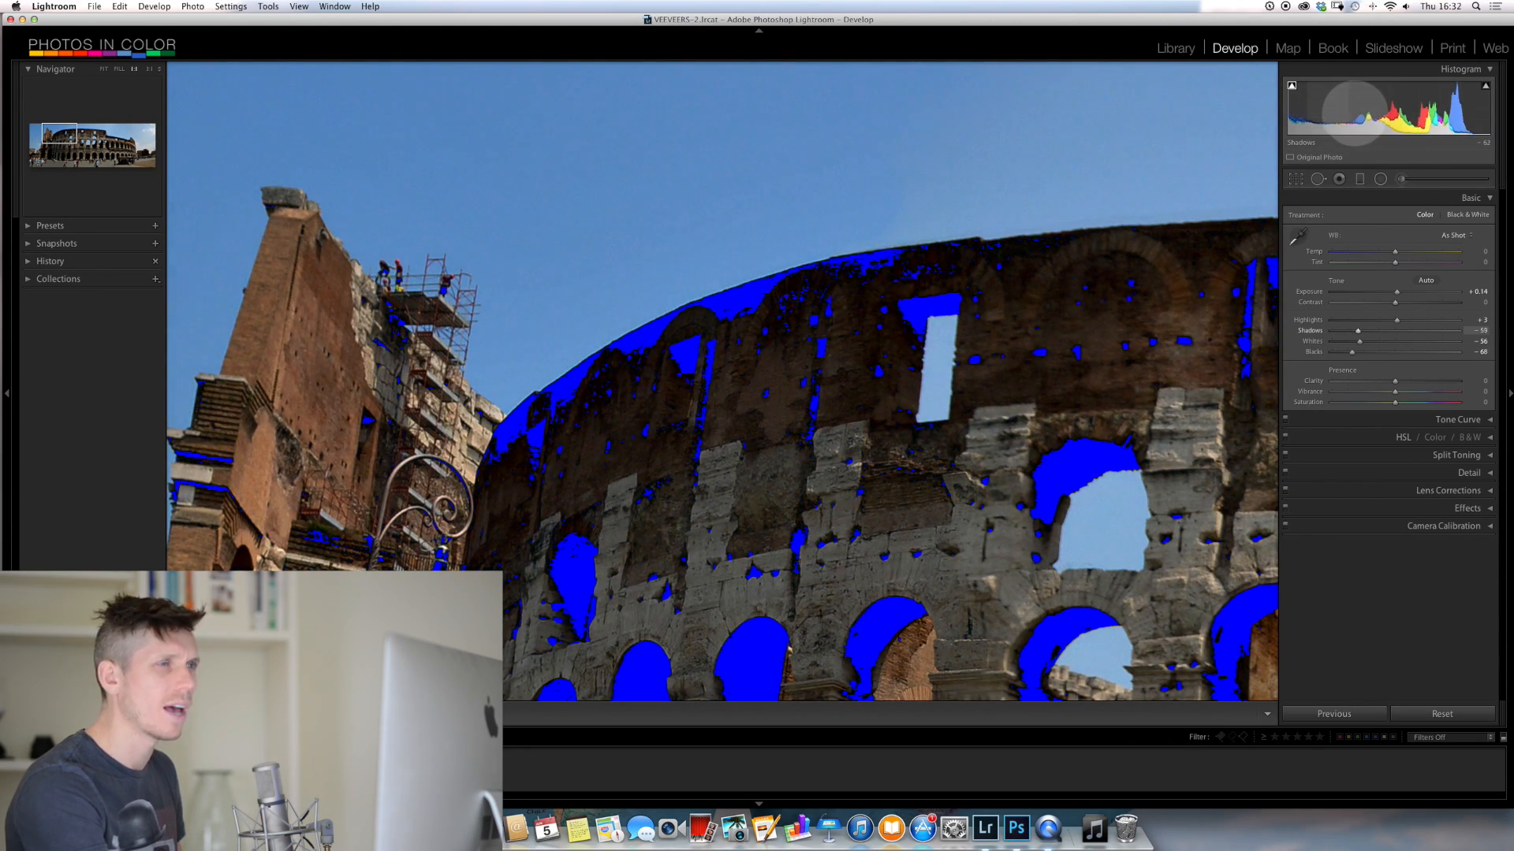
mouse_move(1366, 112)
left_mouse_down()
mouse_move(1283, 116)
mouse_move(1342, 110)
left_mouse_up()
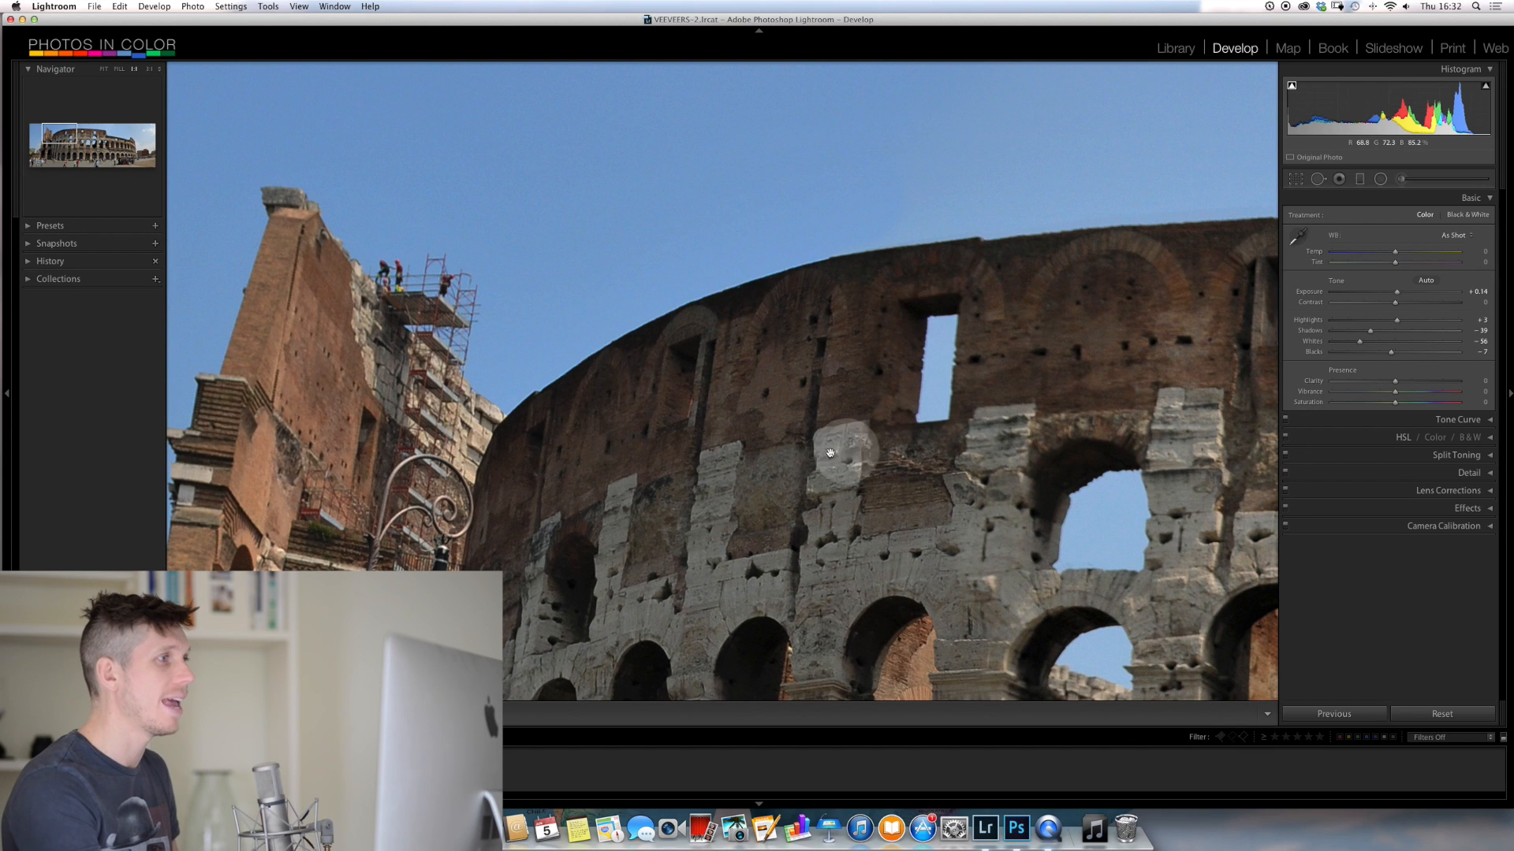
left_click(994, 298)
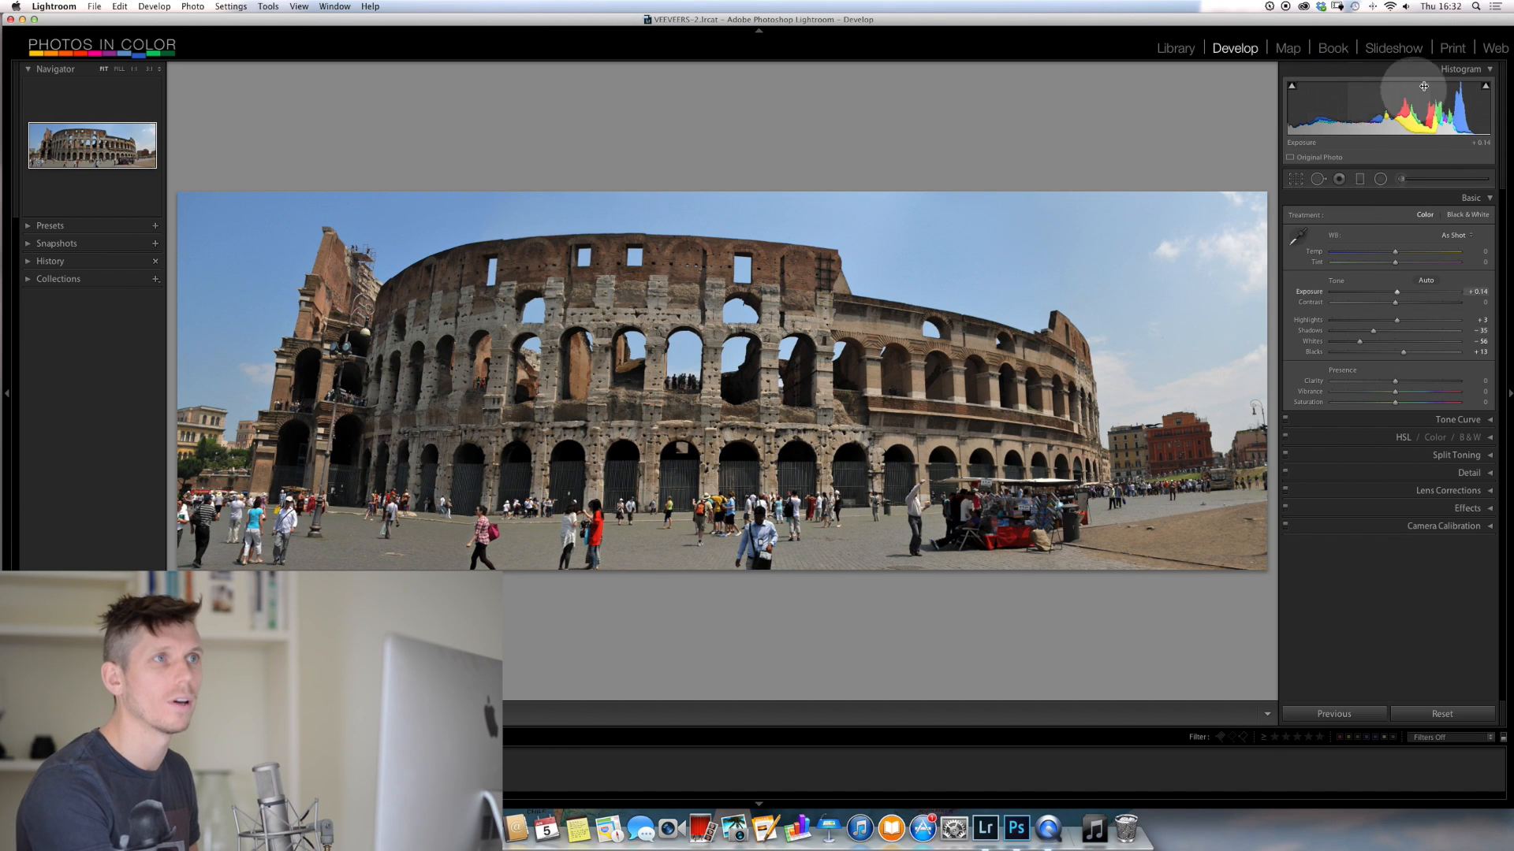
Show highlight clipping and overexpose the photo with highlights at about +95, whites at +12 and exposure at +3.15
left_click(1487, 86)
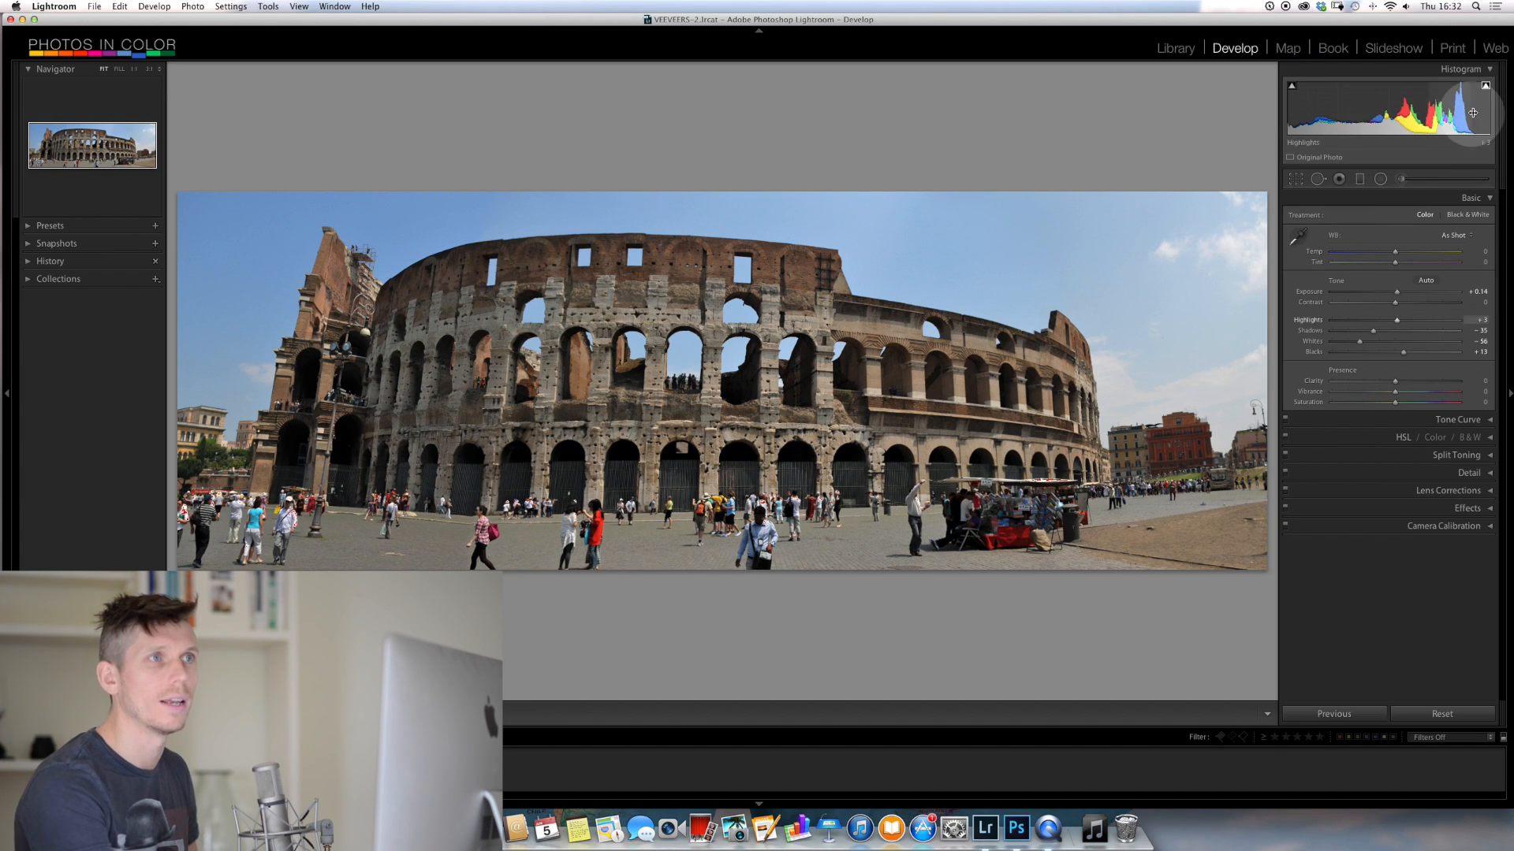
left_click_drag(1461, 110, 1486, 107)
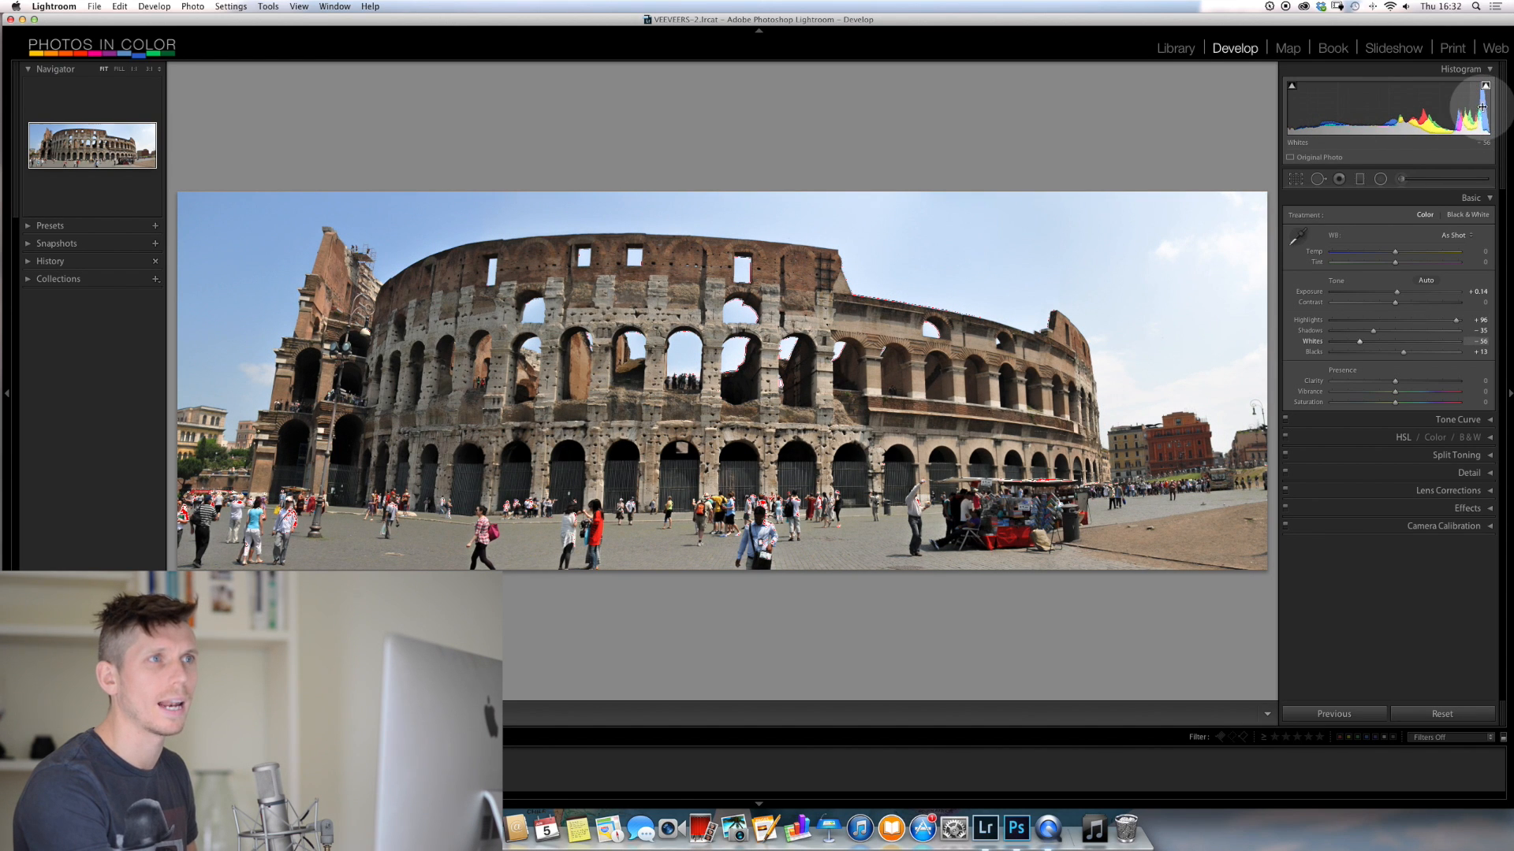
mouse_move(1502, 105)
left_mouse_down()
mouse_move(1464, 112)
mouse_move(1485, 115)
left_mouse_up()
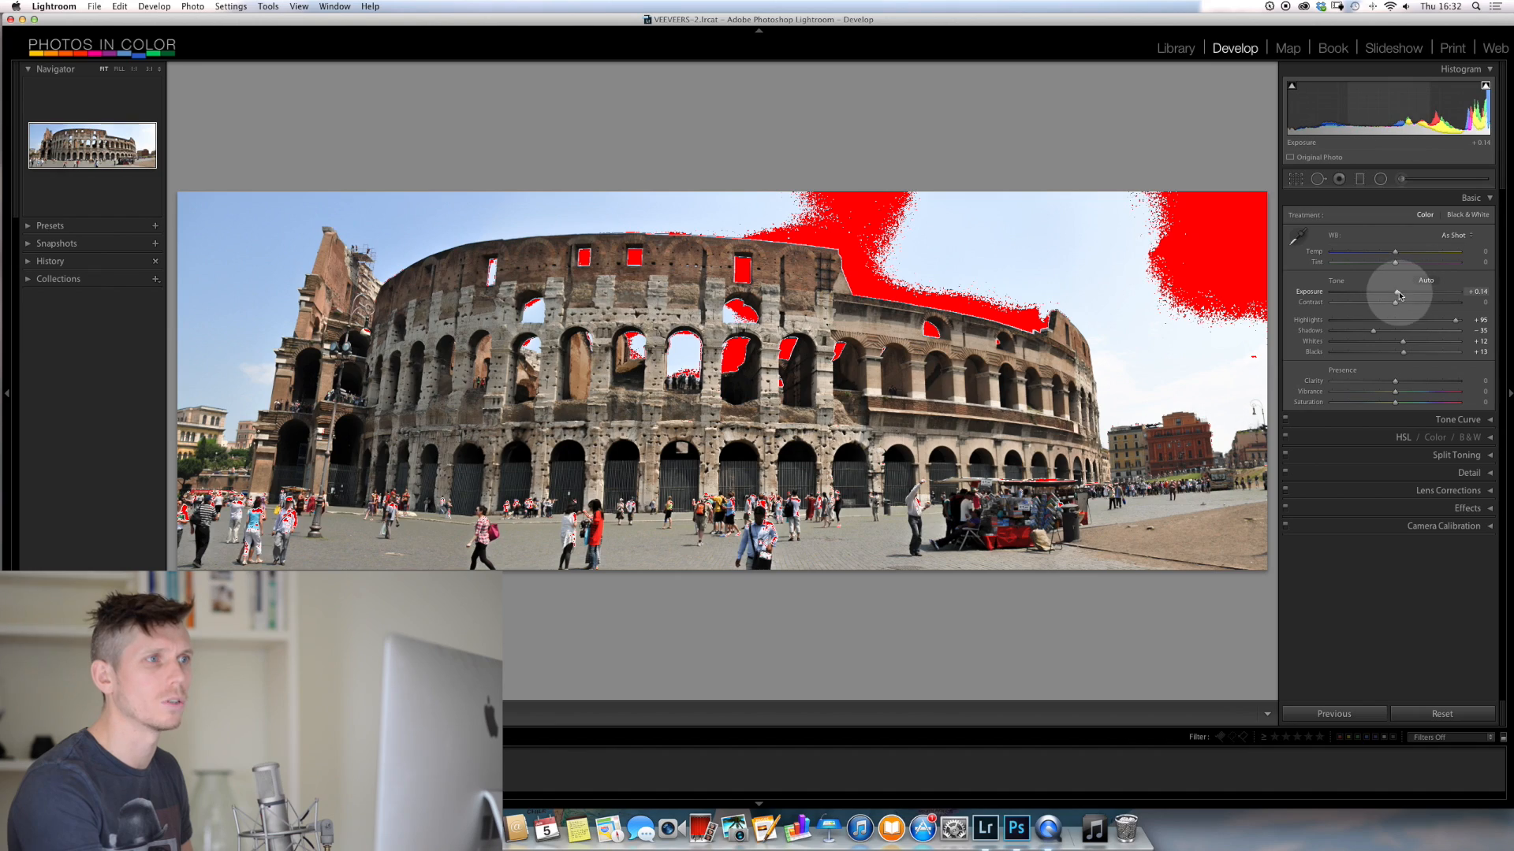
left_click_drag(1399, 295, 1433, 287)
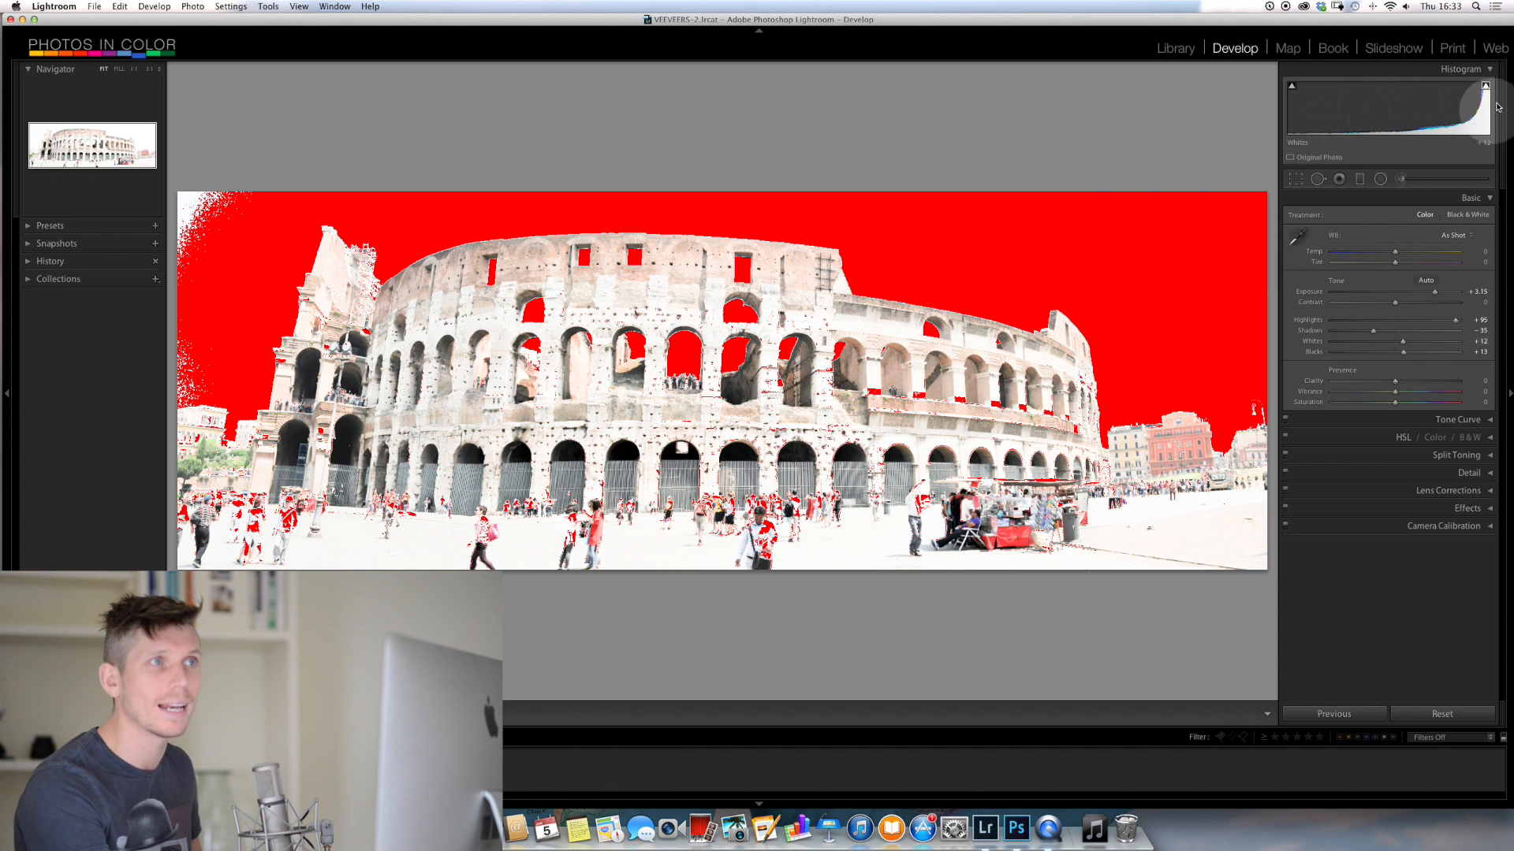
Recover the blown-out sky with exposure at +0.23, highlights at about +26 and whites at -100, and show shadow clipping as well
left_click_drag(1486, 107, 1448, 116)
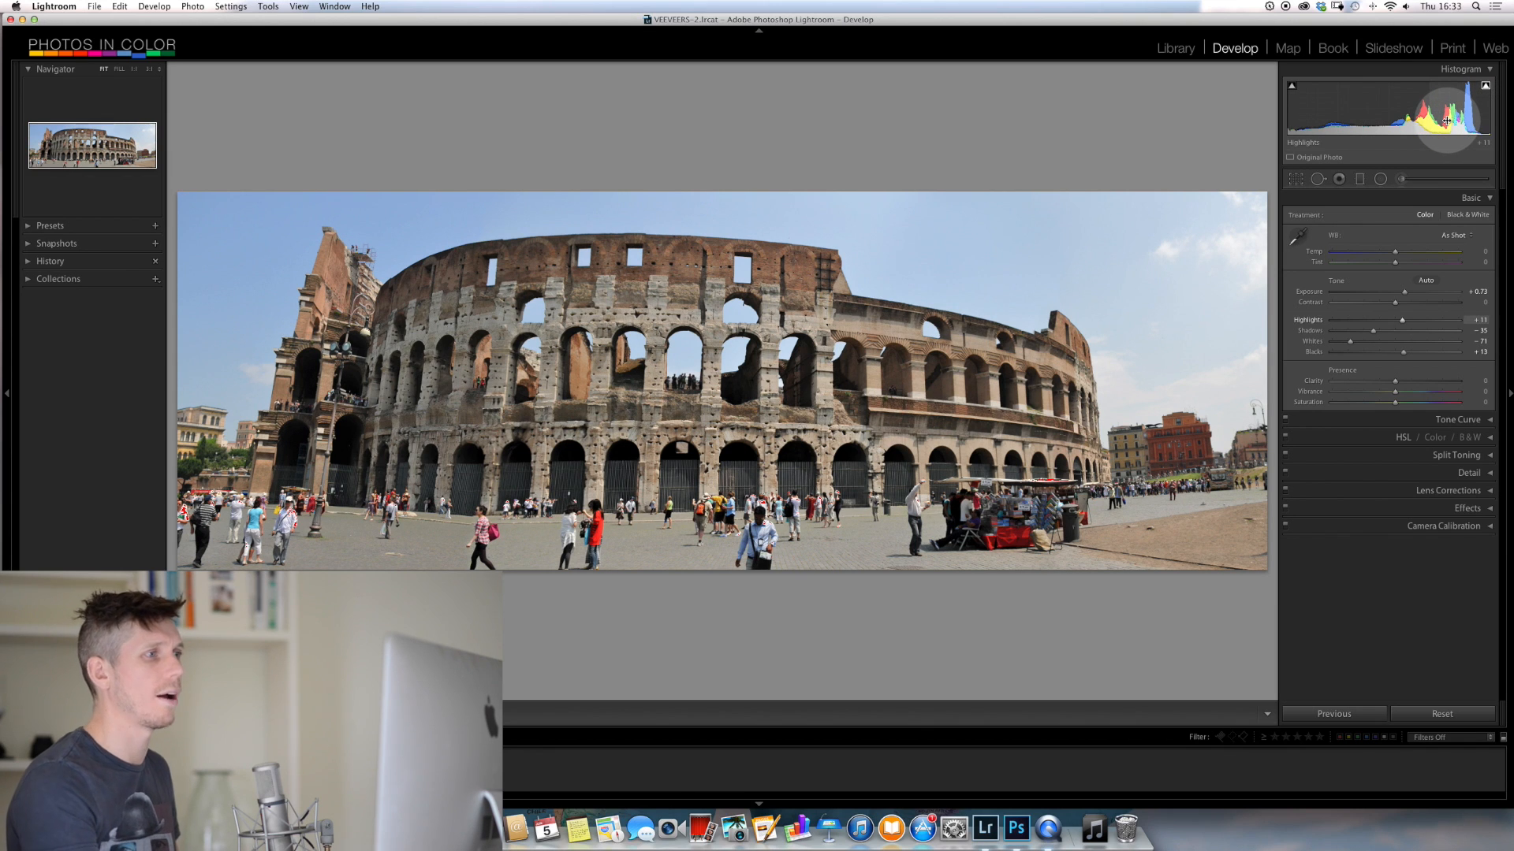
key("super+z")
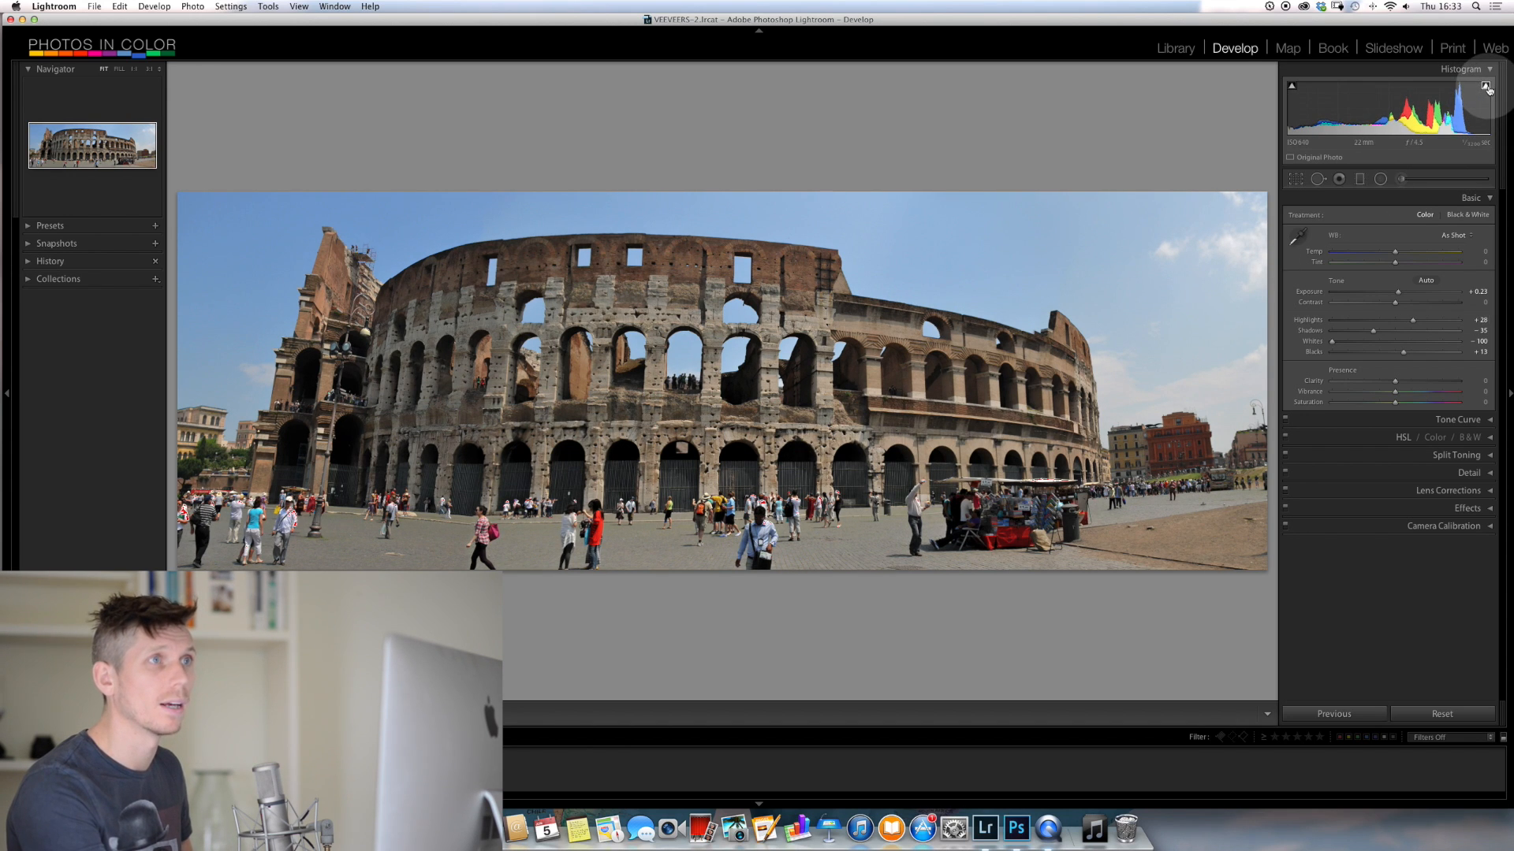
left_click(1291, 86)
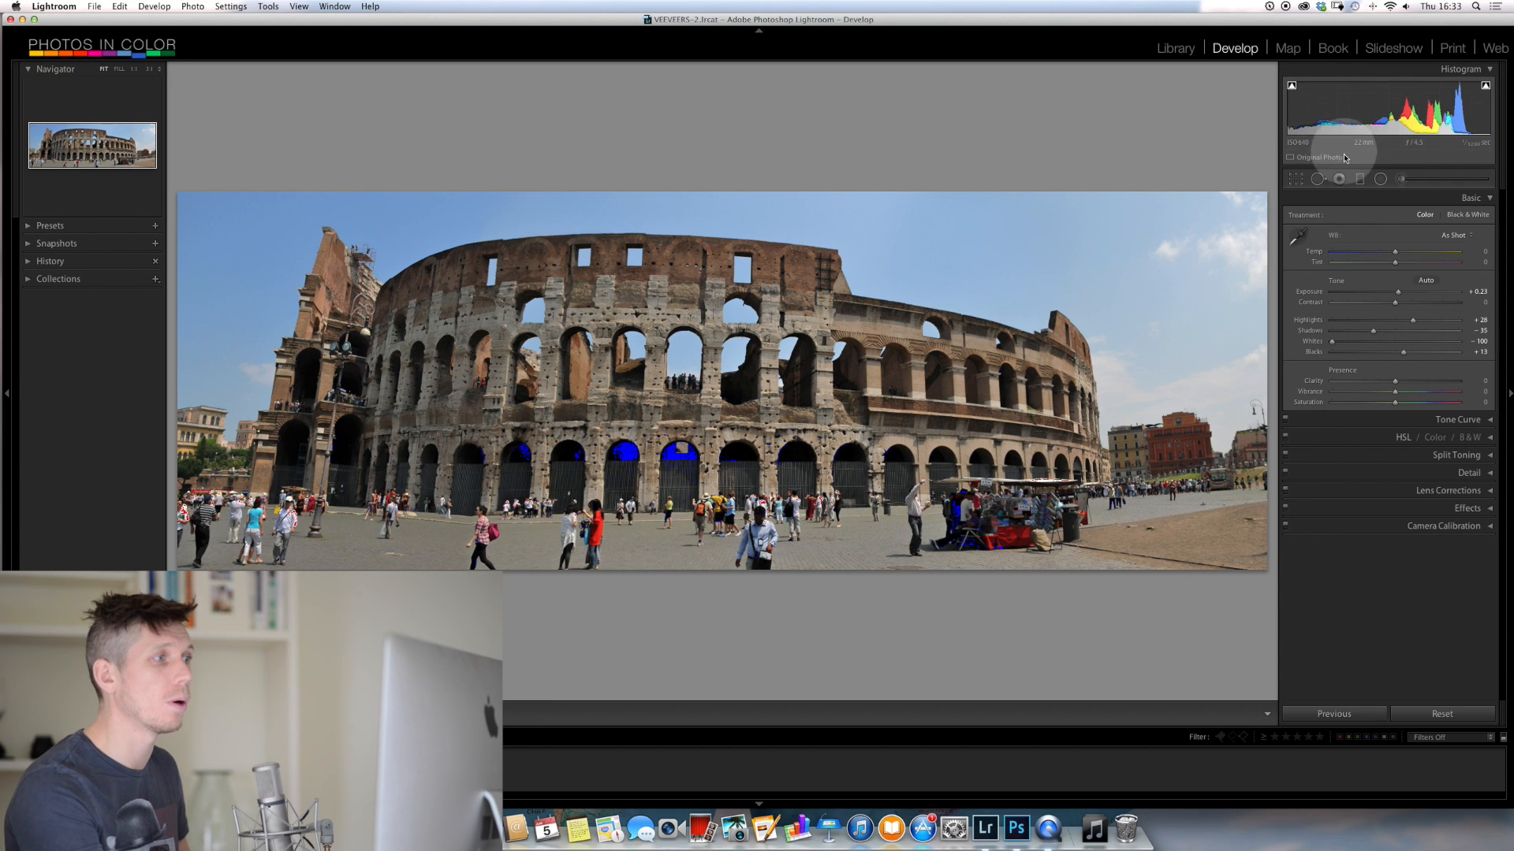
Try raising highlights to +96, whites to -1 and shadows to -32 with both clipping overlays shown, and undo these changes
left_click_drag(1444, 118, 1482, 113)
mouse_move(1301, 119)
left_mouse_down()
mouse_move(1260, 124)
mouse_move(1329, 120)
left_mouse_up()
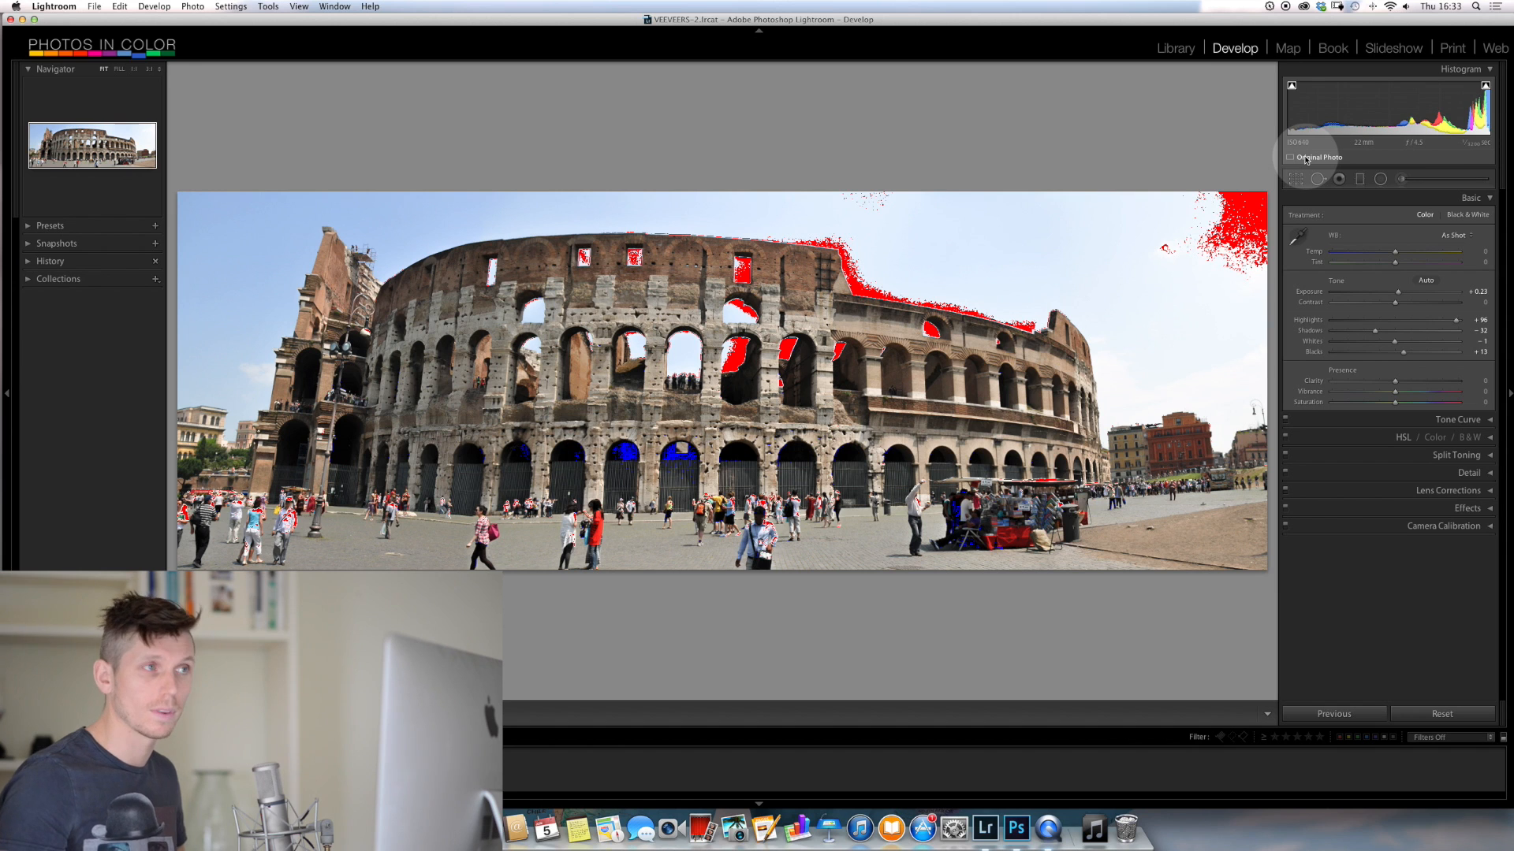
key("super+z")
key("super+z")
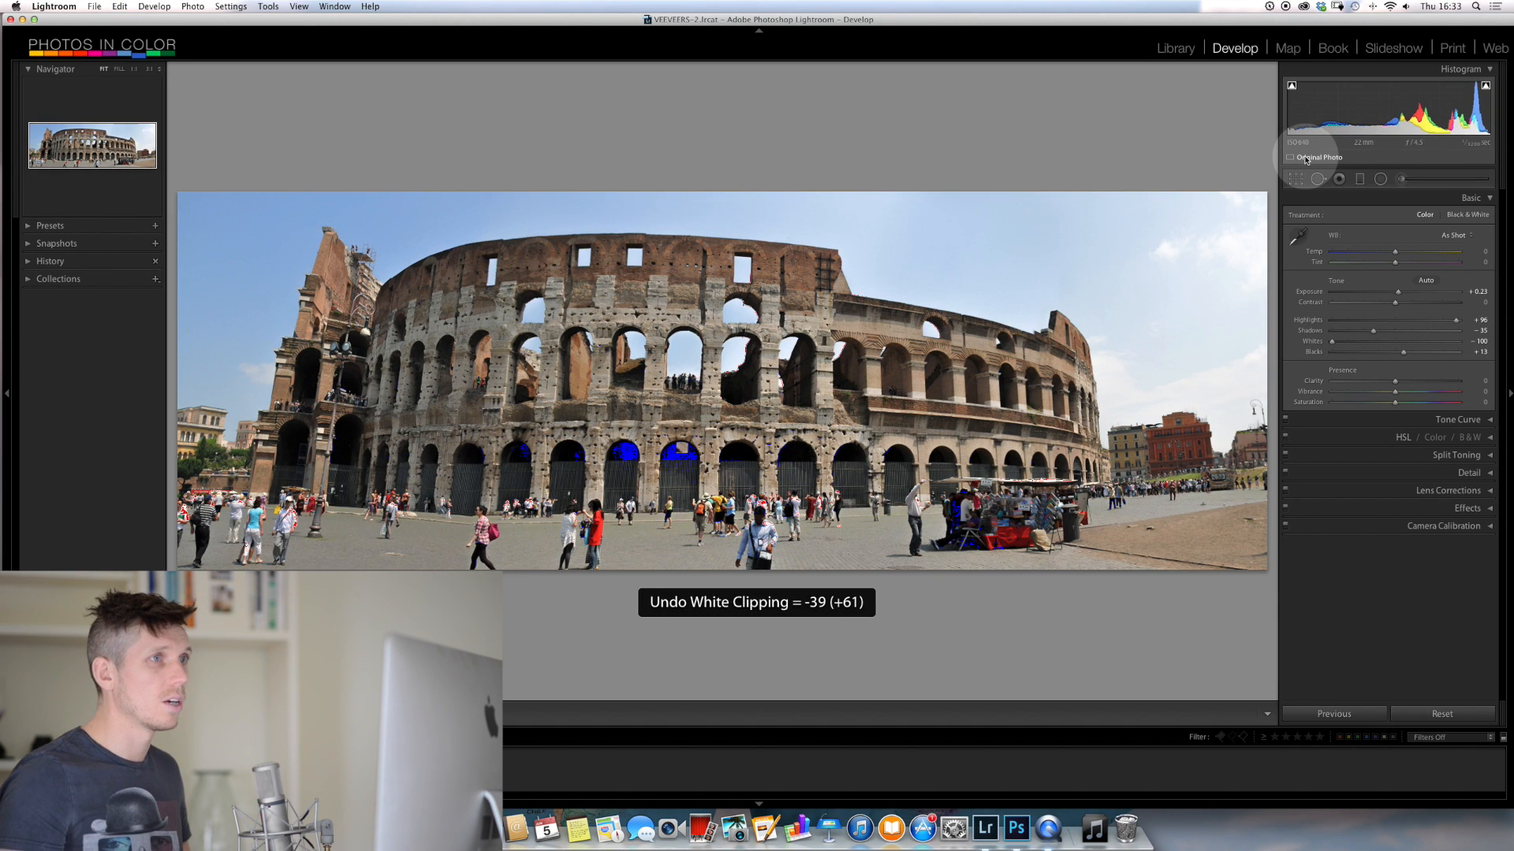
key("super+z")
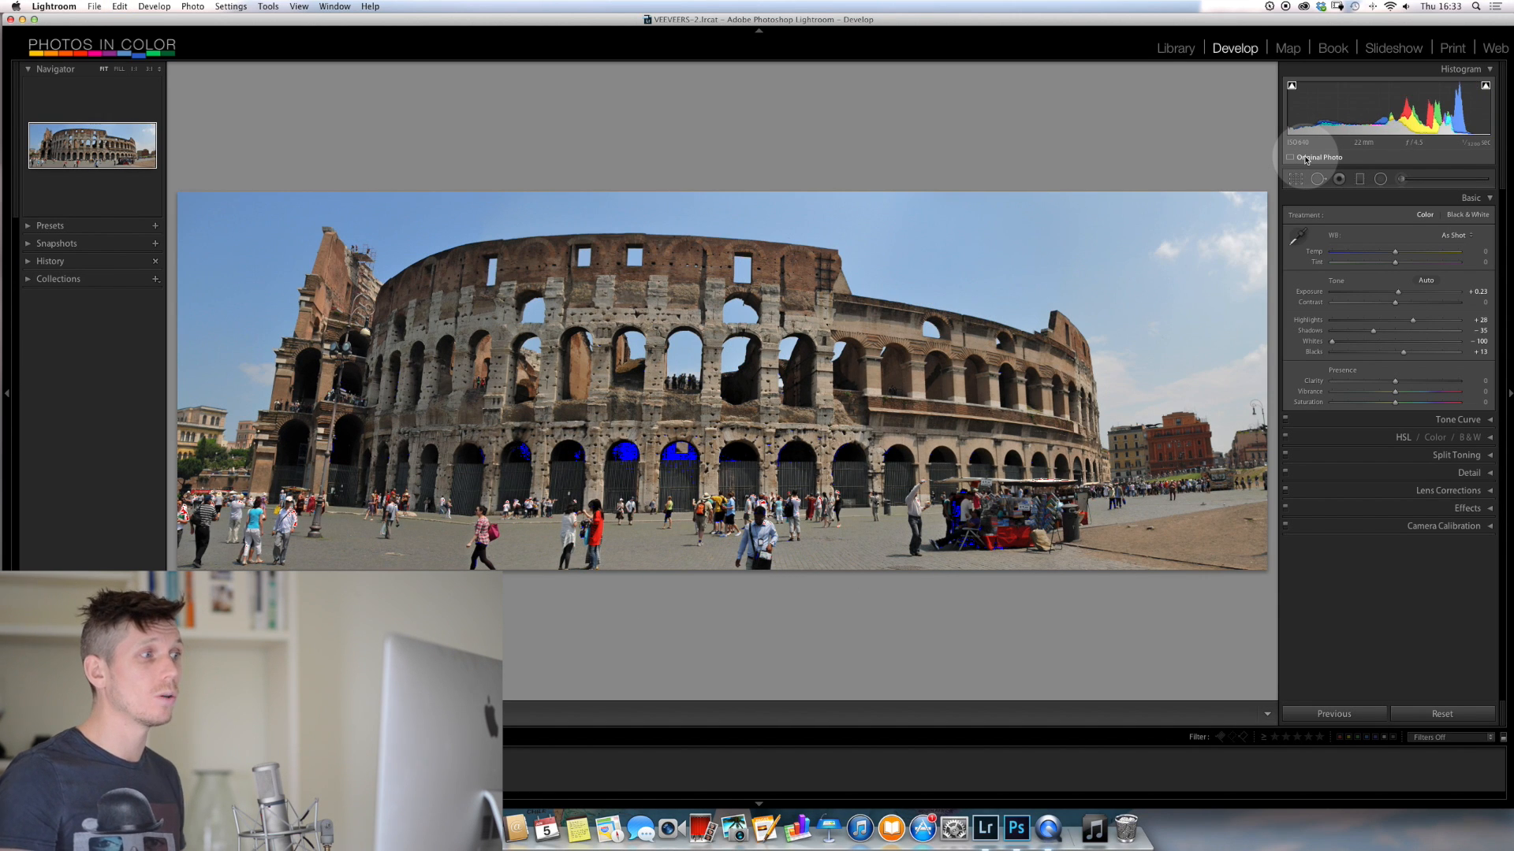
key("super+z")
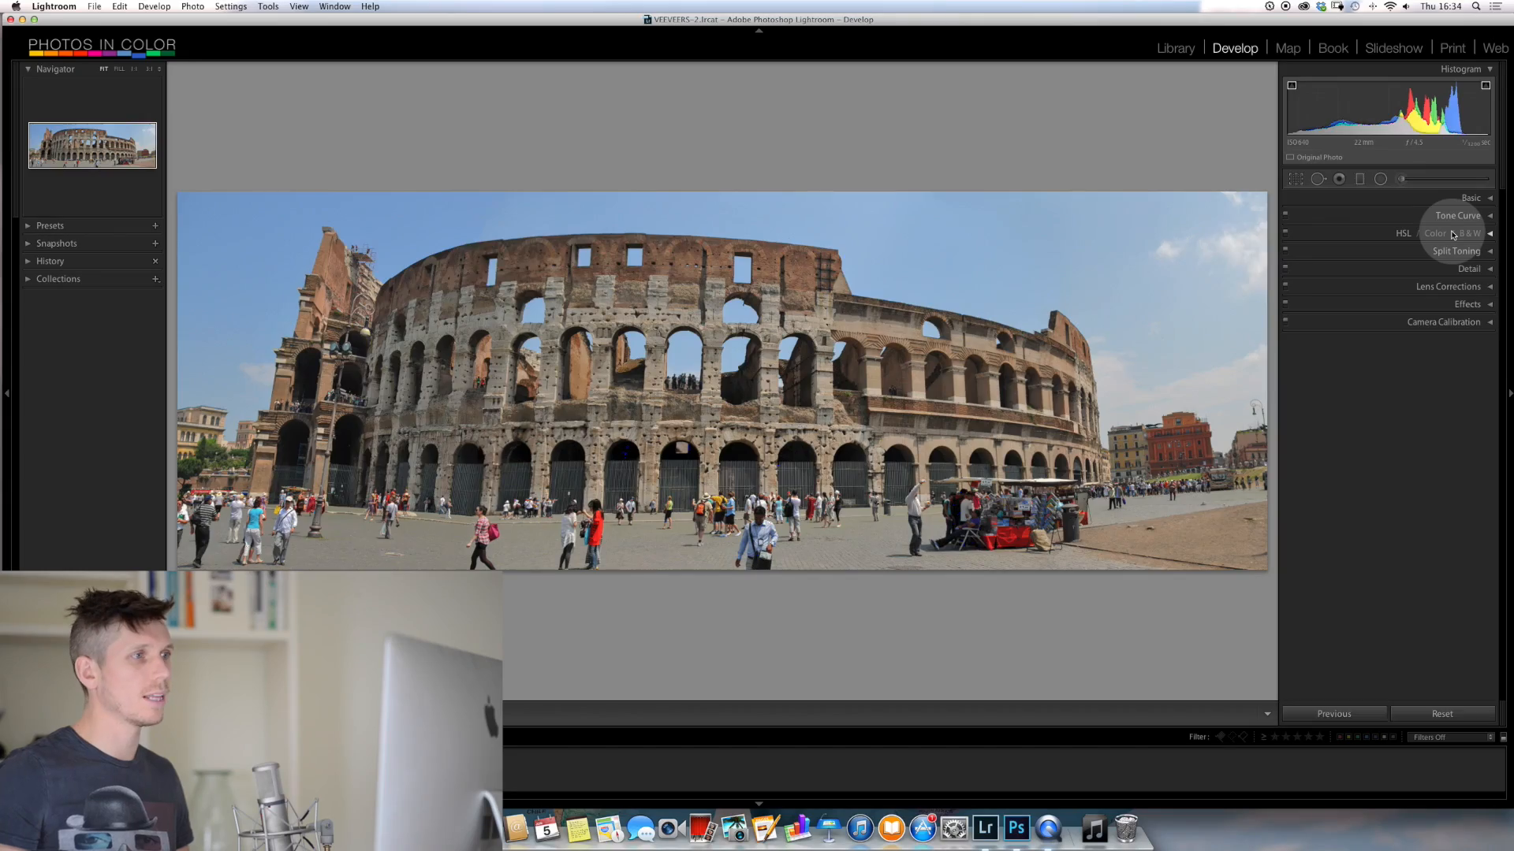
Toggle the clipping overlays on the unedited Colosseum photo, leave them off, and compare it with the neighbouring edited version
key("j")
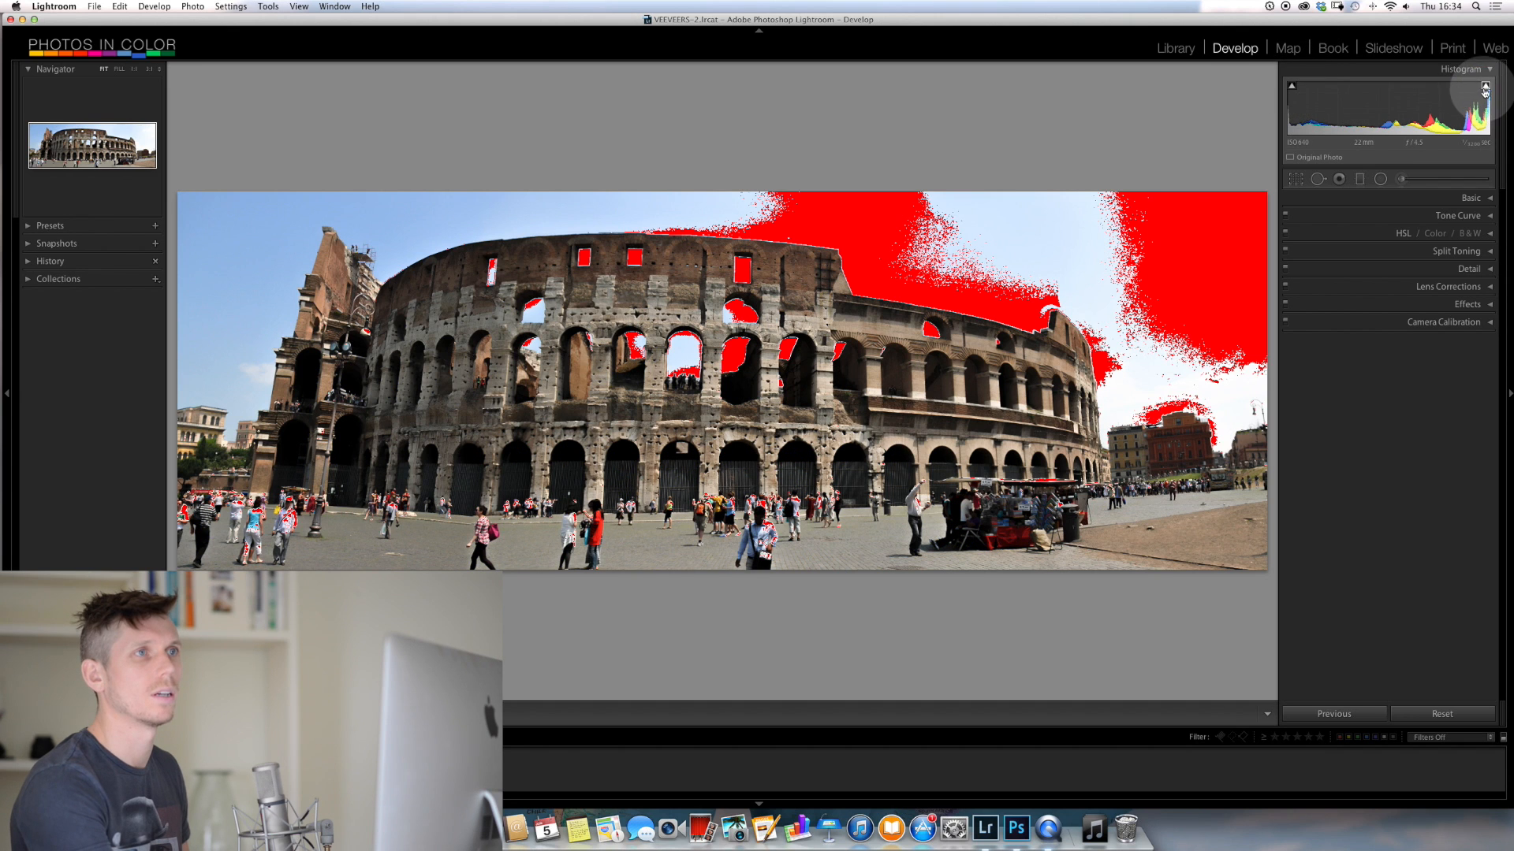
key("j")
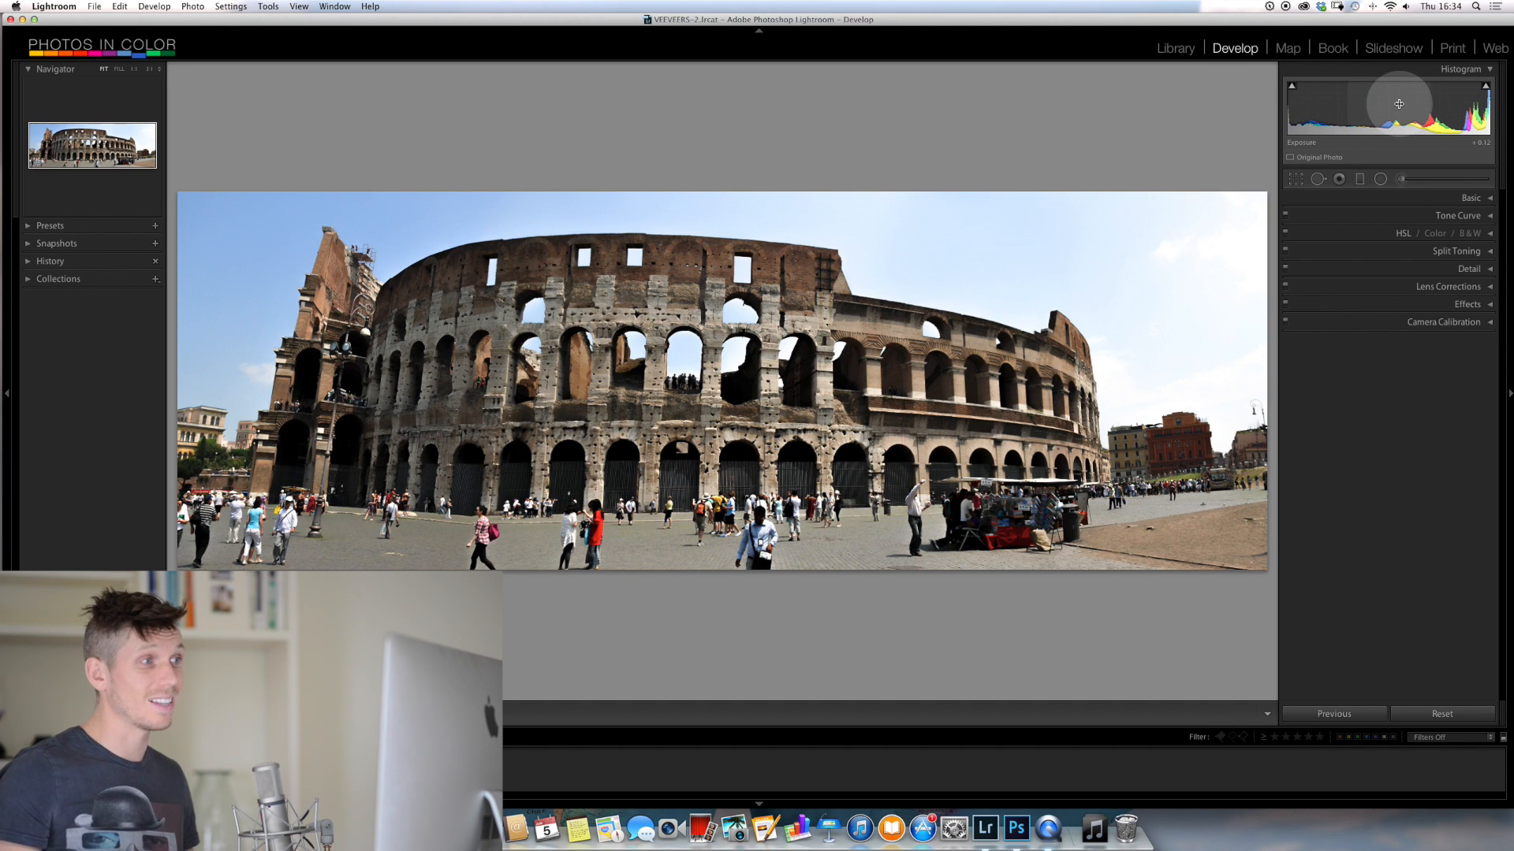
key("Right")
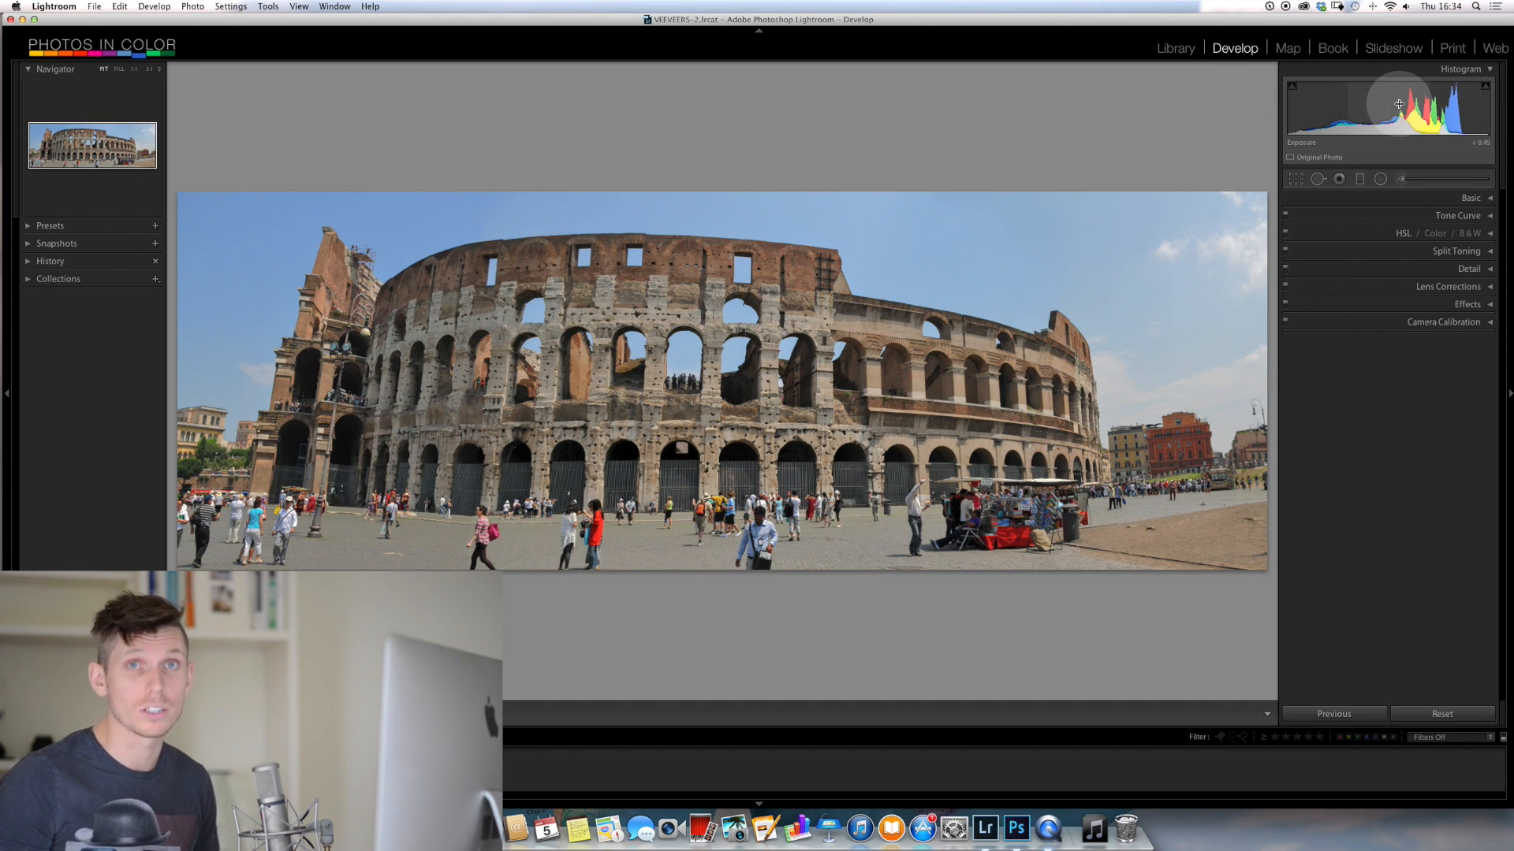